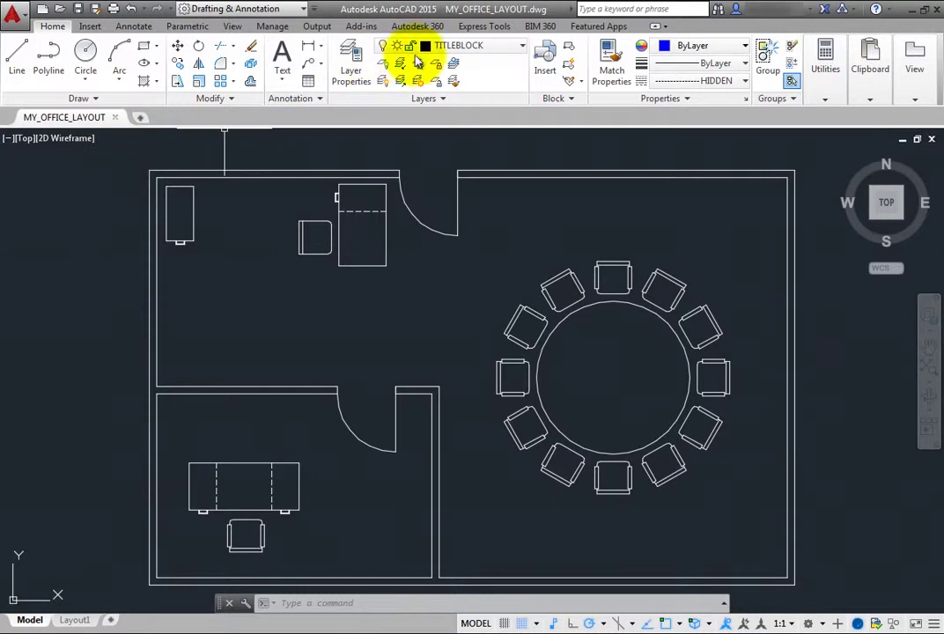
# Show the Autodesk 360 ribbon tab's cloud tools for the MY_OFFICE_LAYOUT drawing
pyautogui.click(430, 28)
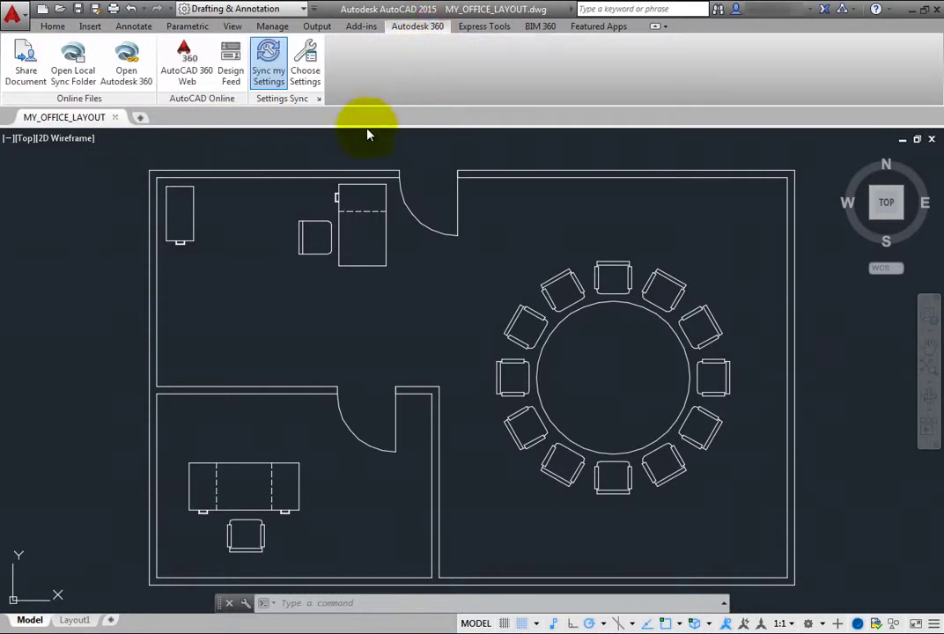
# Open AutoCAD 360 Web and log in with the account e-mail and password
pyautogui.click(181, 81)
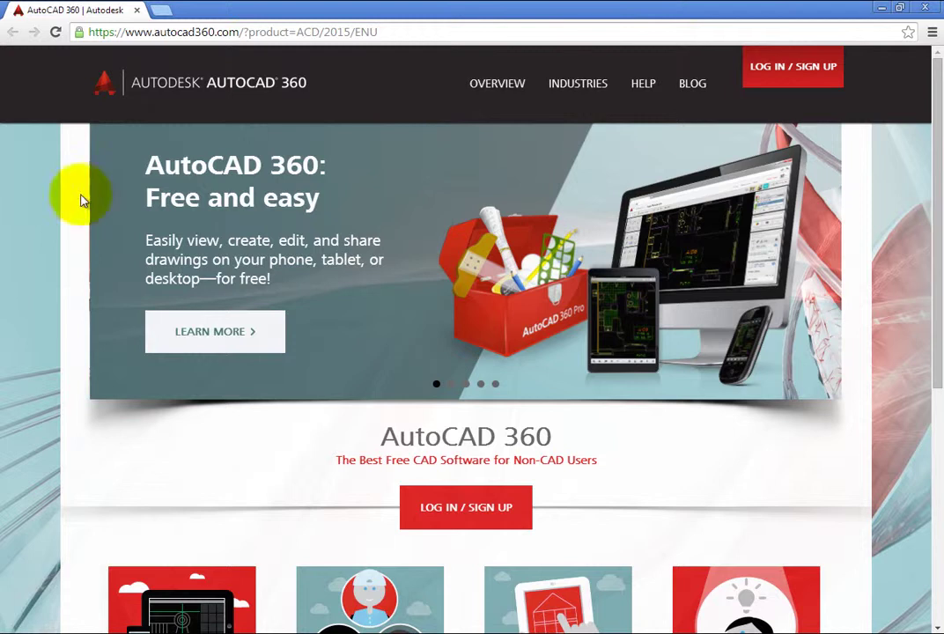
pyautogui.click(775, 75)
pyautogui.click(632, 128)
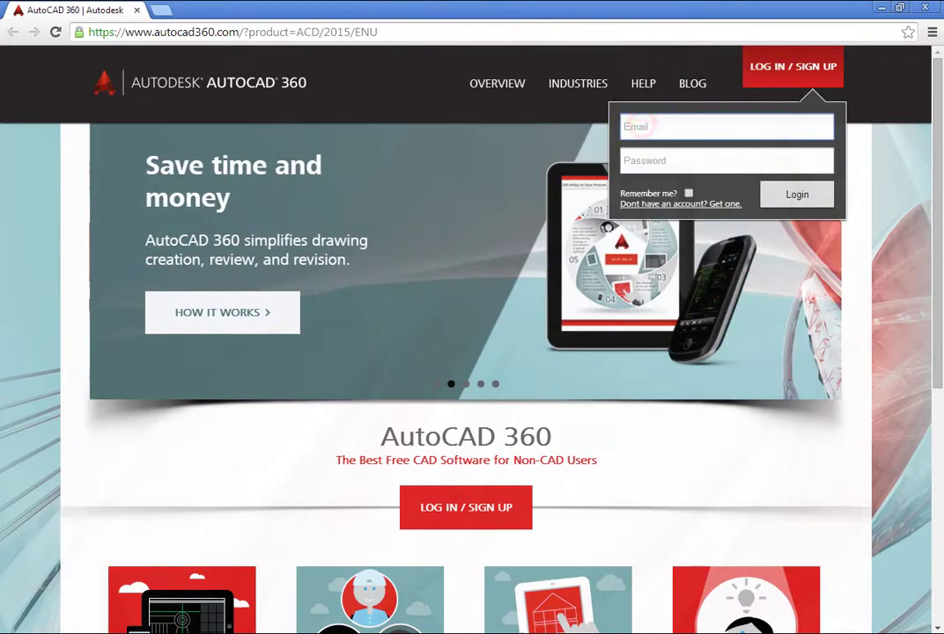
pyautogui.write('user@example.com')
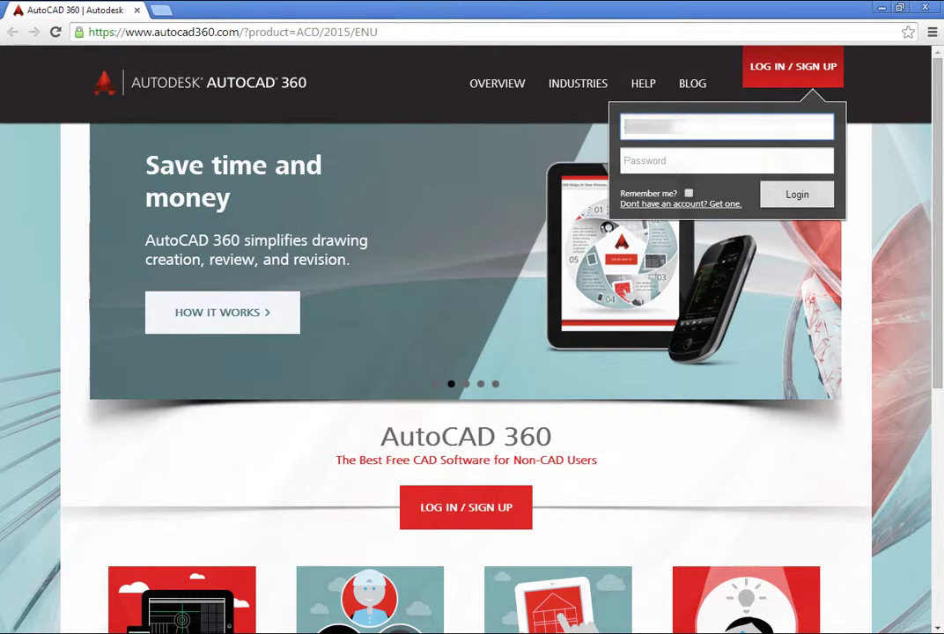
pyautogui.press('Tab')
pyautogui.write('••••••••••')
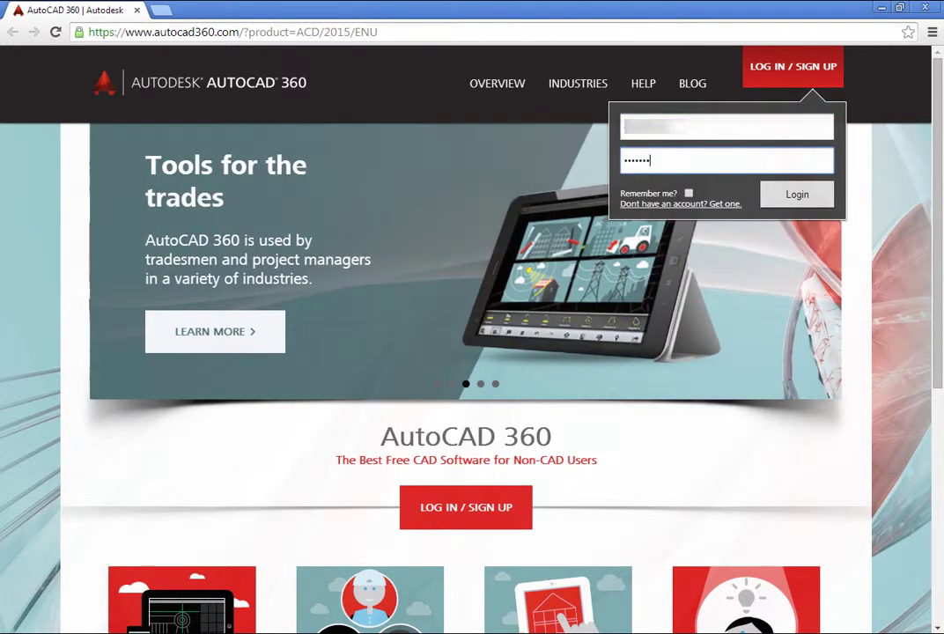
pyautogui.click(787, 196)
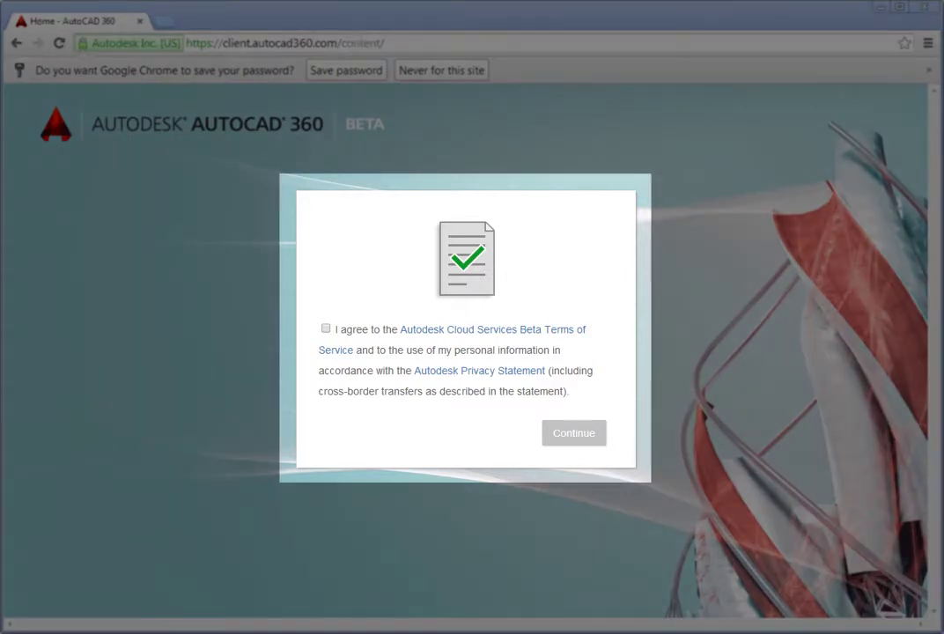
# Accept the Autodesk Cloud Services terms agreement to reach My Dashboard
pyautogui.click(326, 329)
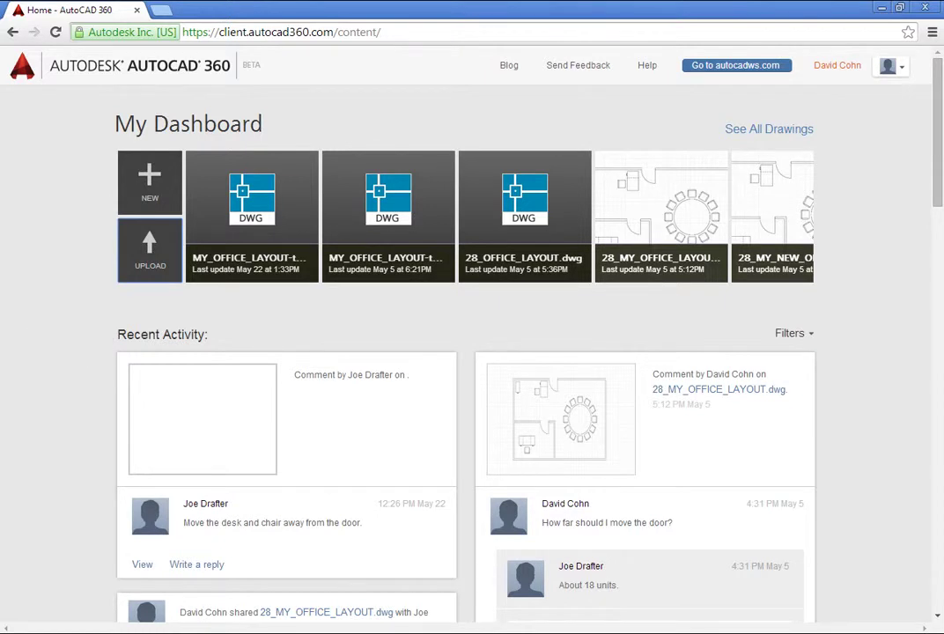
pyautogui.click(810, 335)
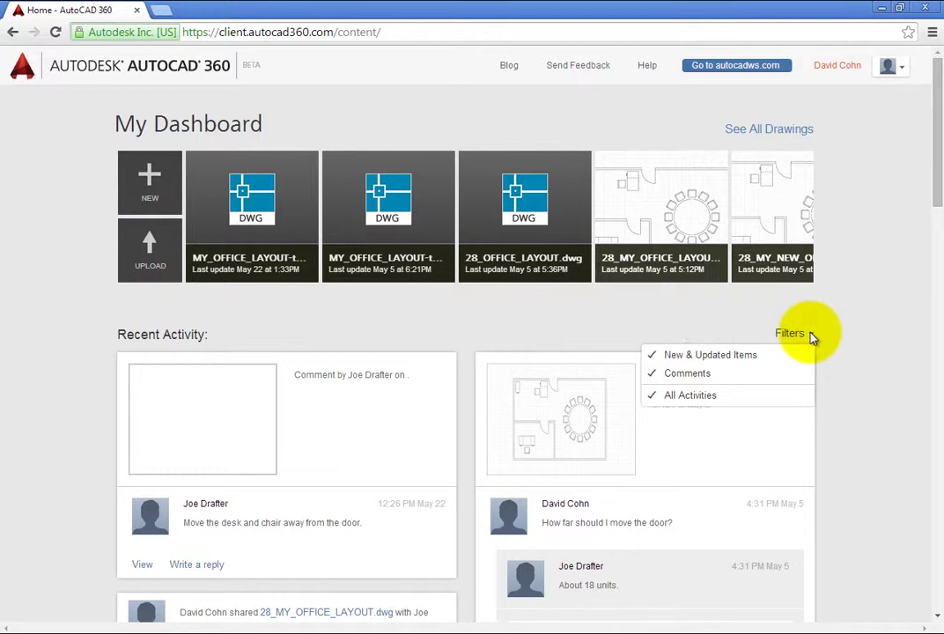
pyautogui.click(707, 397)
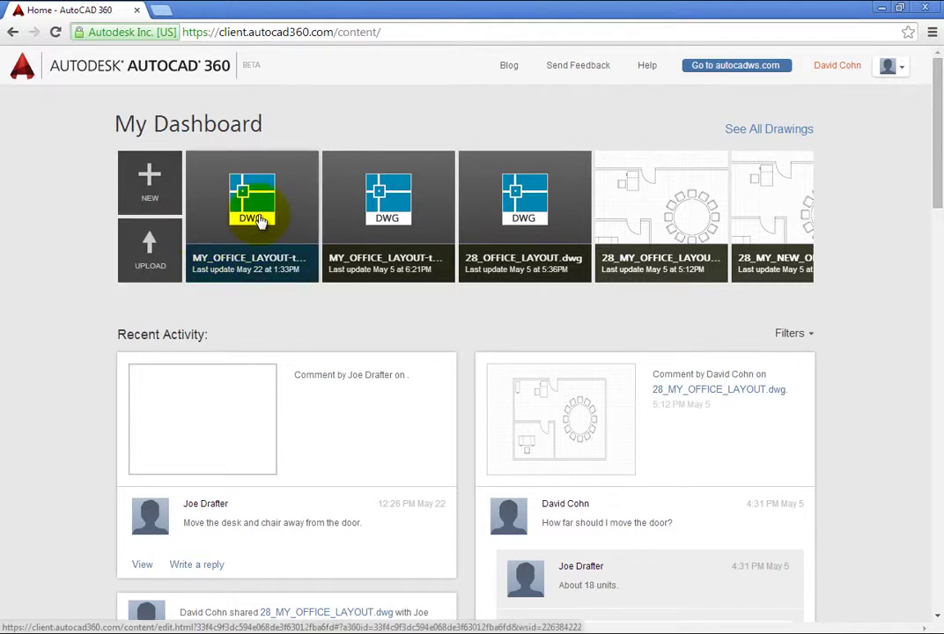
# View all drawings, toggle list and grid views, and open 28_MY_NEW_OFFICE_LAYOUT.dwg's actions
pyautogui.click(769, 129)
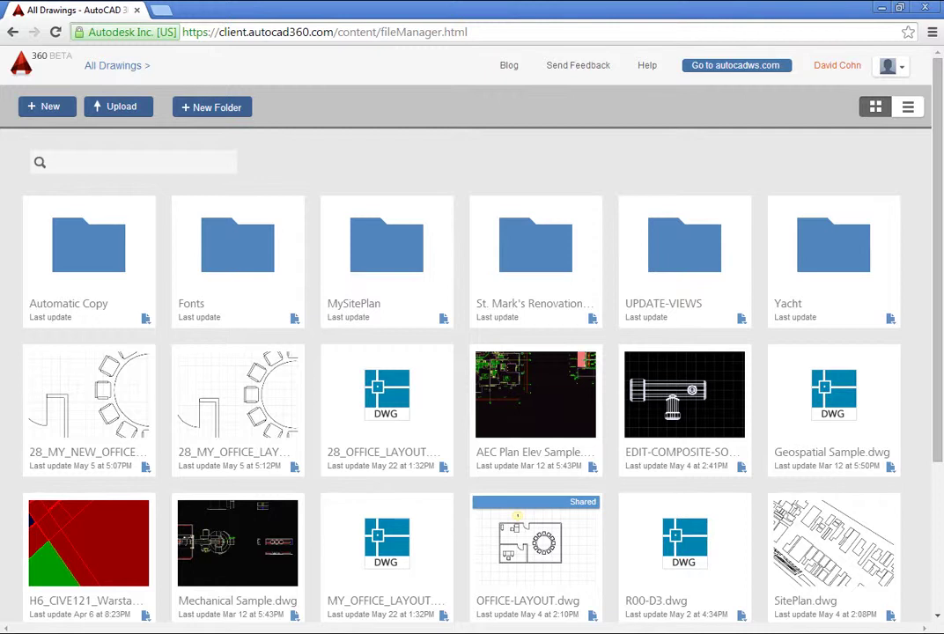
pyautogui.click(909, 108)
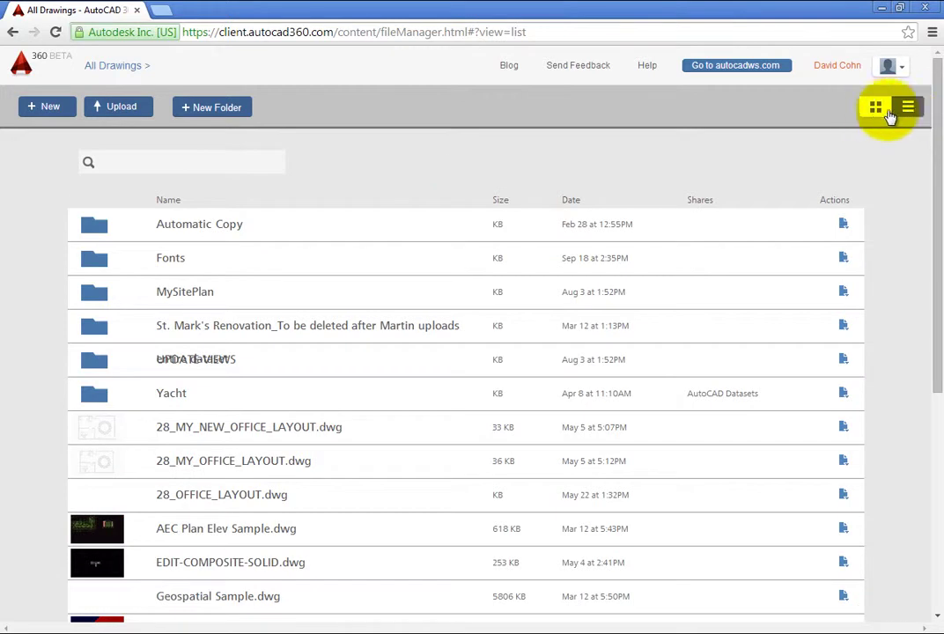
pyautogui.click(877, 109)
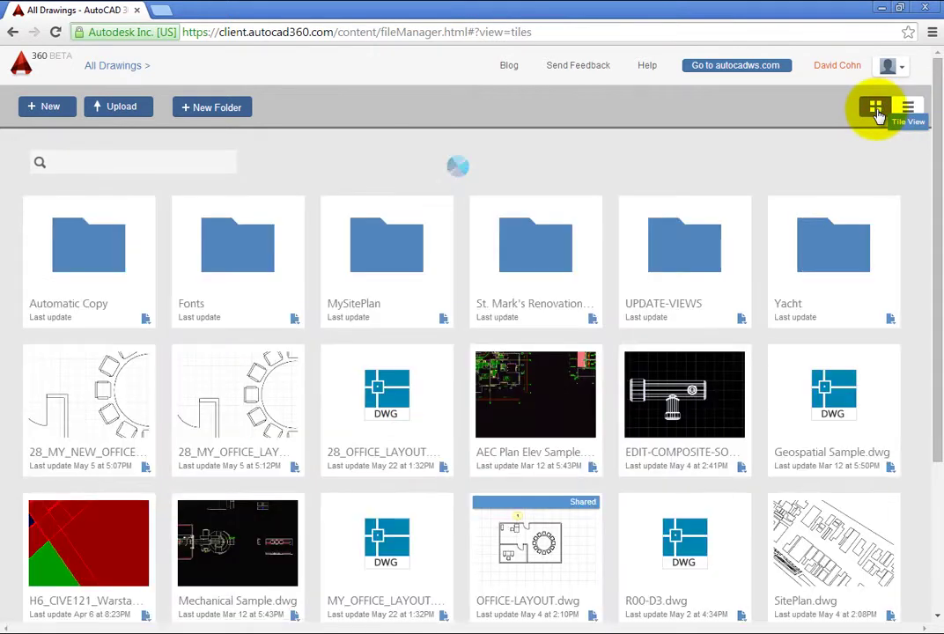
pyautogui.click(146, 467)
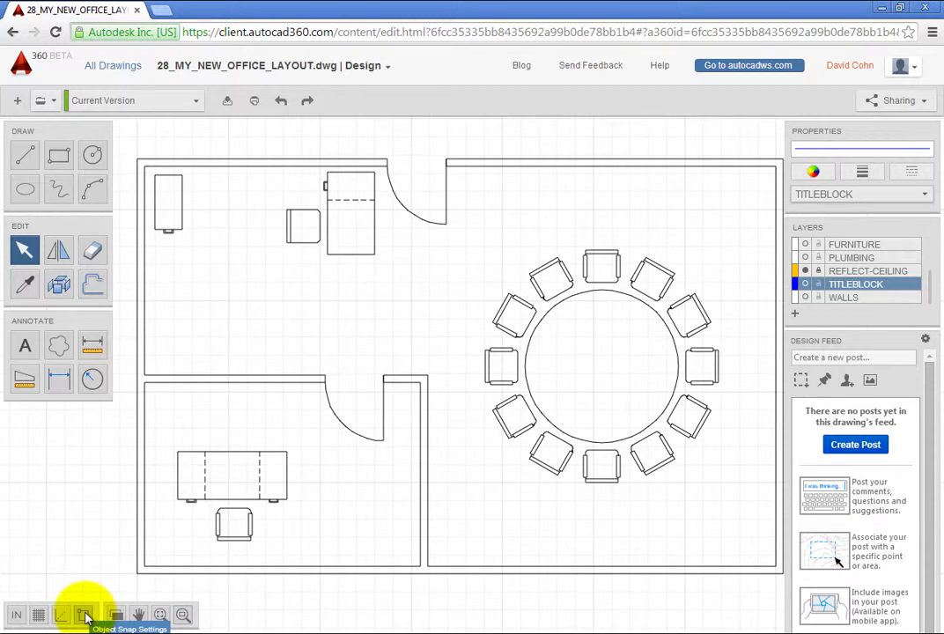
pyautogui.click(115, 616)
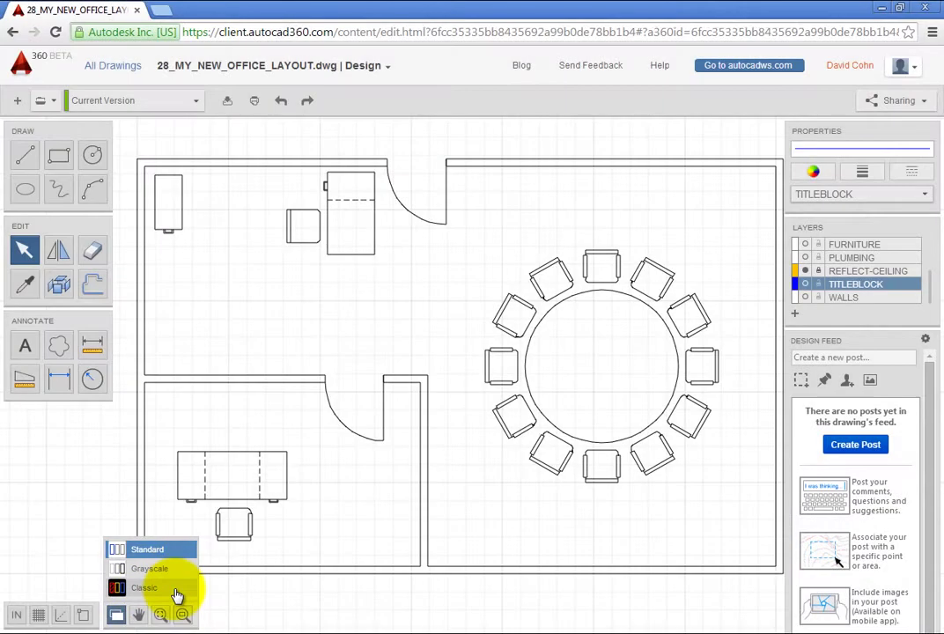
pyautogui.click(177, 594)
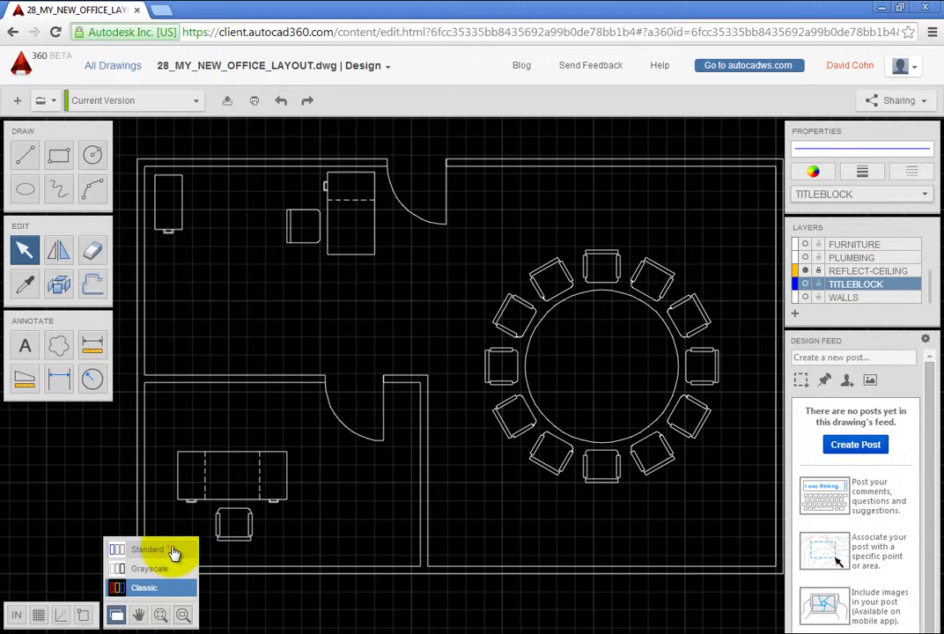
pyautogui.click(175, 551)
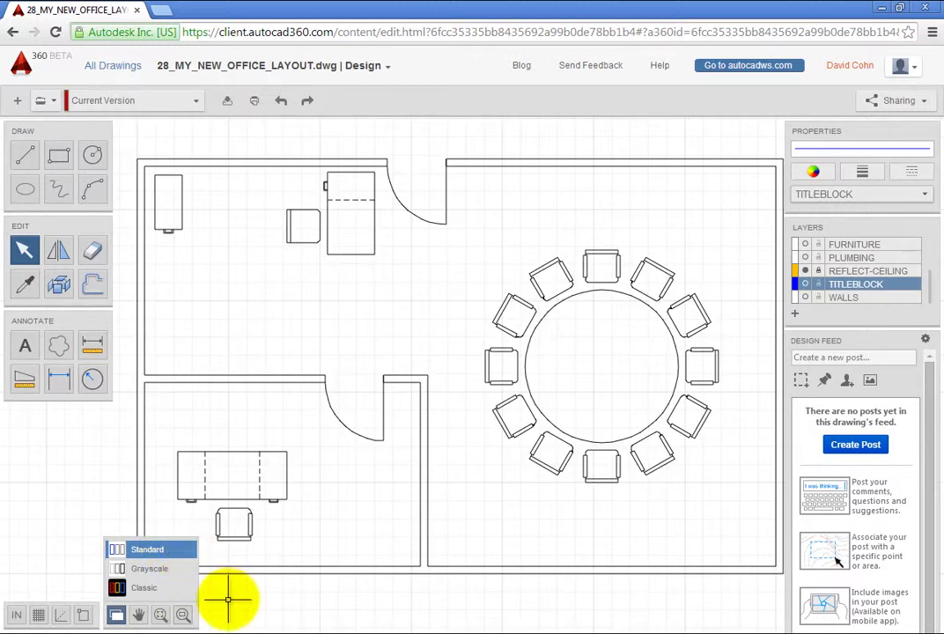
pyautogui.click(181, 615)
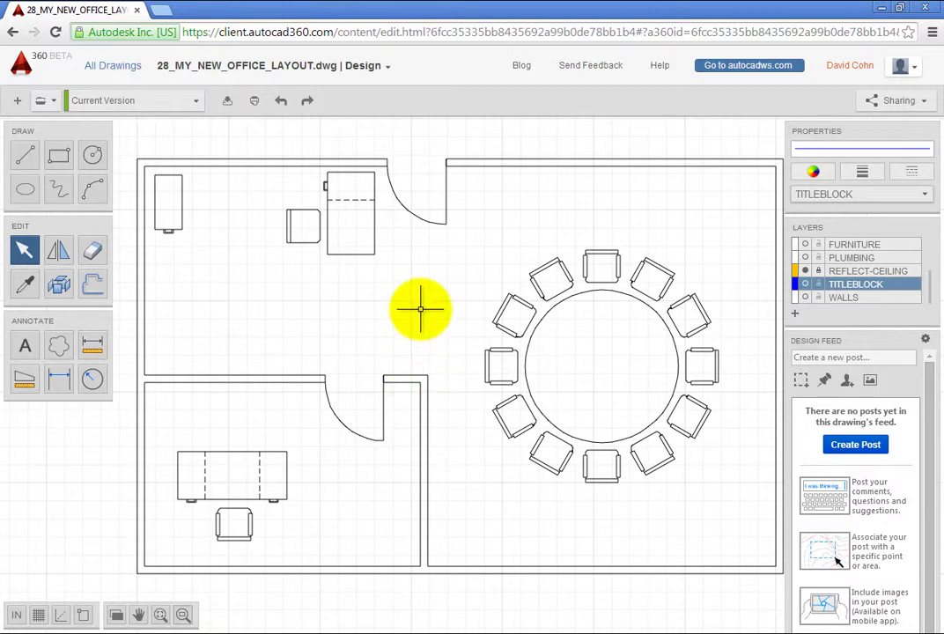
# Zoom out and centre the office layout, then try window and crossing selections on the upper office
pyautogui.scroll(-2, 426, 309)
pyautogui.moveTo(424, 311)
pyautogui.mouseDown(button='middle')
pyautogui.moveTo(263, 310)
pyautogui.moveTo(426, 319)
pyautogui.mouseUp(button='middle')
pyautogui.scroll(-1, 428, 320)
pyautogui.scroll(4, 428, 321)
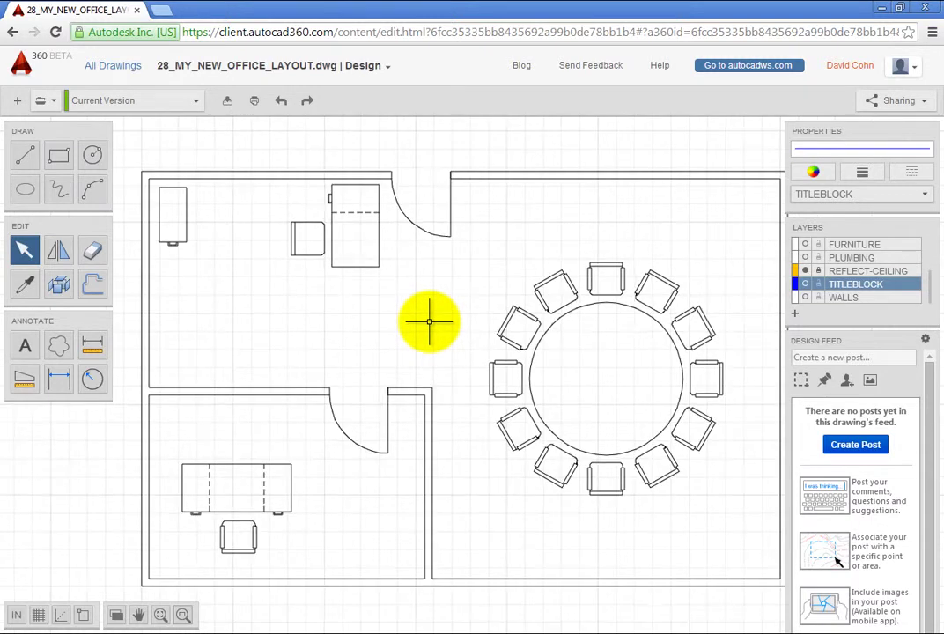
pyautogui.moveTo(429, 321)
pyautogui.mouseDown(button='middle')
pyautogui.moveTo(394, 312)
pyautogui.moveTo(411, 315)
pyautogui.mouseUp(button='middle')
pyautogui.scroll(-1, 411, 314)
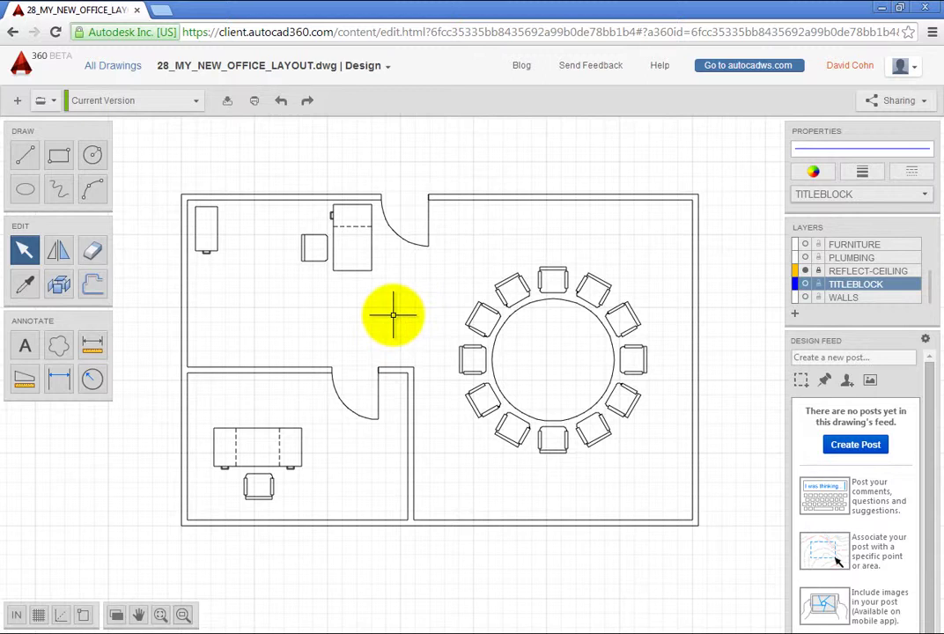
pyautogui.moveTo(261, 354)
pyautogui.mouseDown()
pyautogui.moveTo(284, 304)
pyautogui.moveTo(387, 276)
pyautogui.mouseUp()
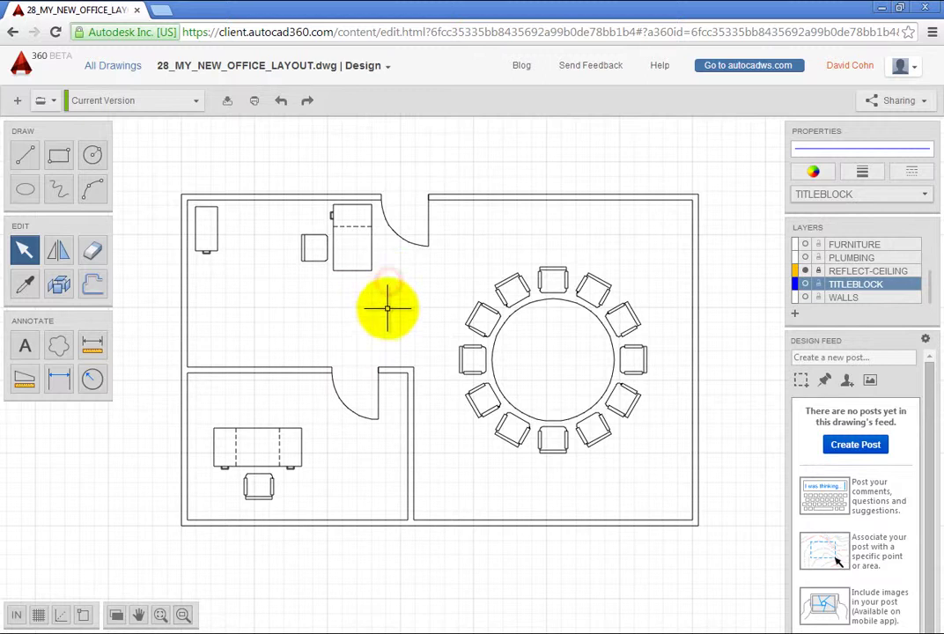
pyautogui.moveTo(378, 351)
pyautogui.mouseDown()
pyautogui.moveTo(312, 289)
pyautogui.moveTo(228, 276)
pyautogui.mouseUp()
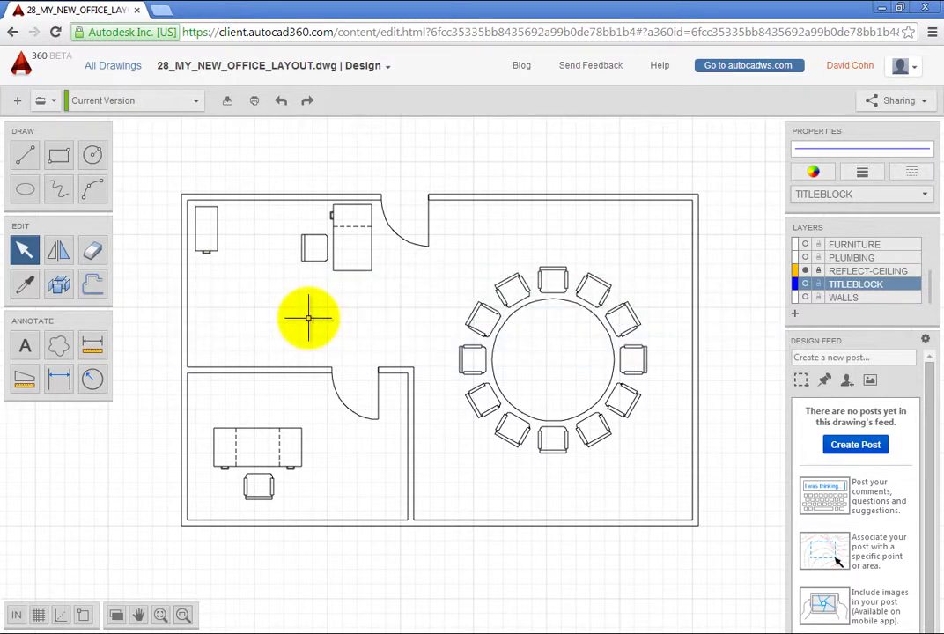
pyautogui.write('L')
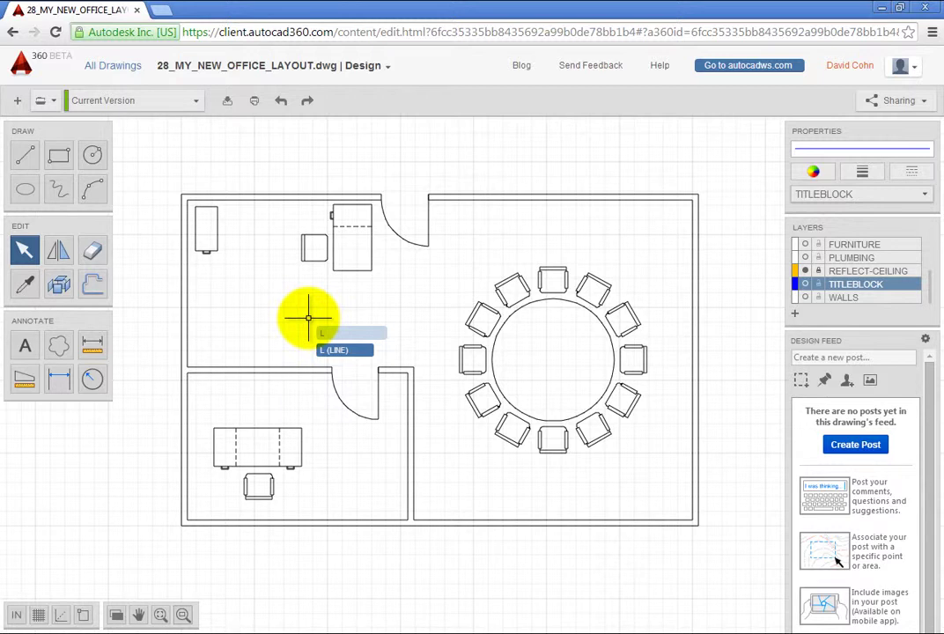
pyautogui.press('Return')
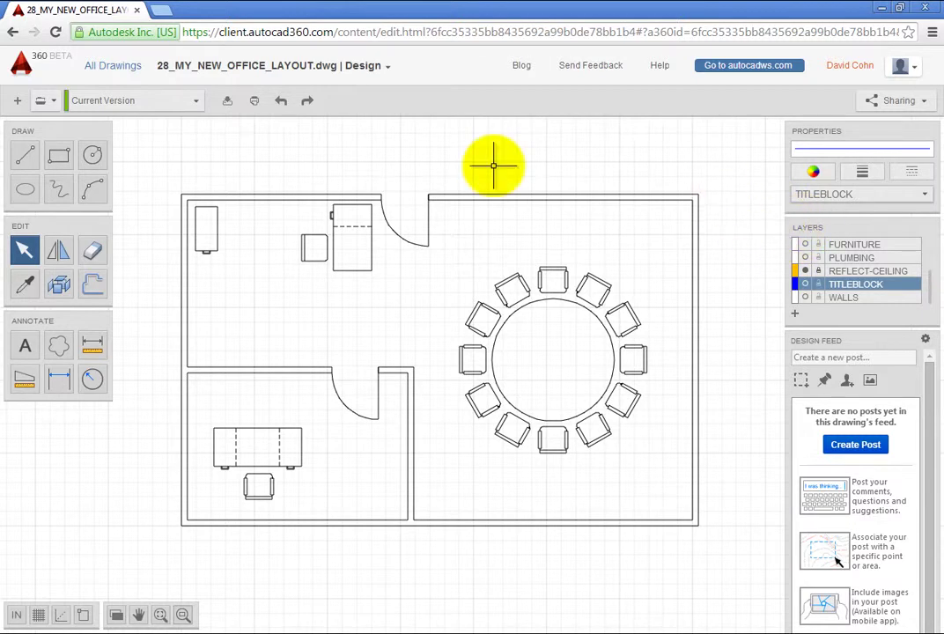
pyautogui.click(195, 101)
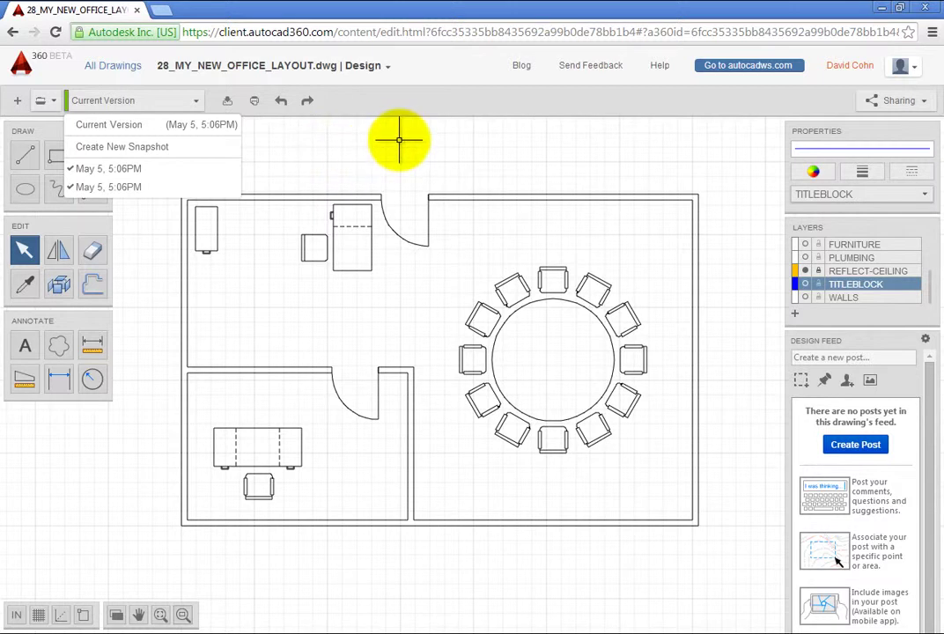
pyautogui.click(422, 102)
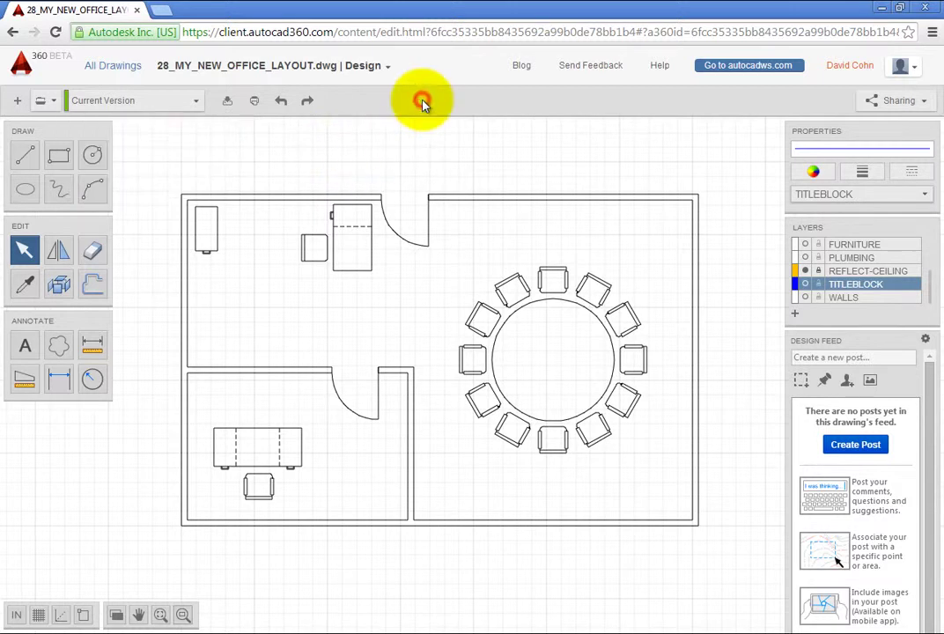
# Add the suggested contact as a collaborator on 28_MY_NEW_OFFICE_LAYOUT.dwg and confirm sharing
pyautogui.click(922, 105)
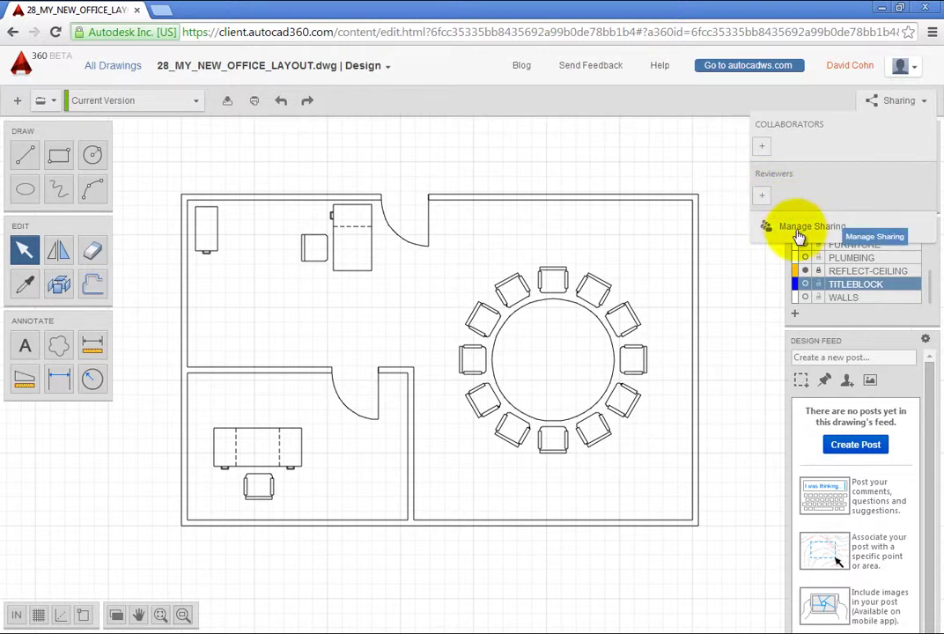
pyautogui.click(765, 150)
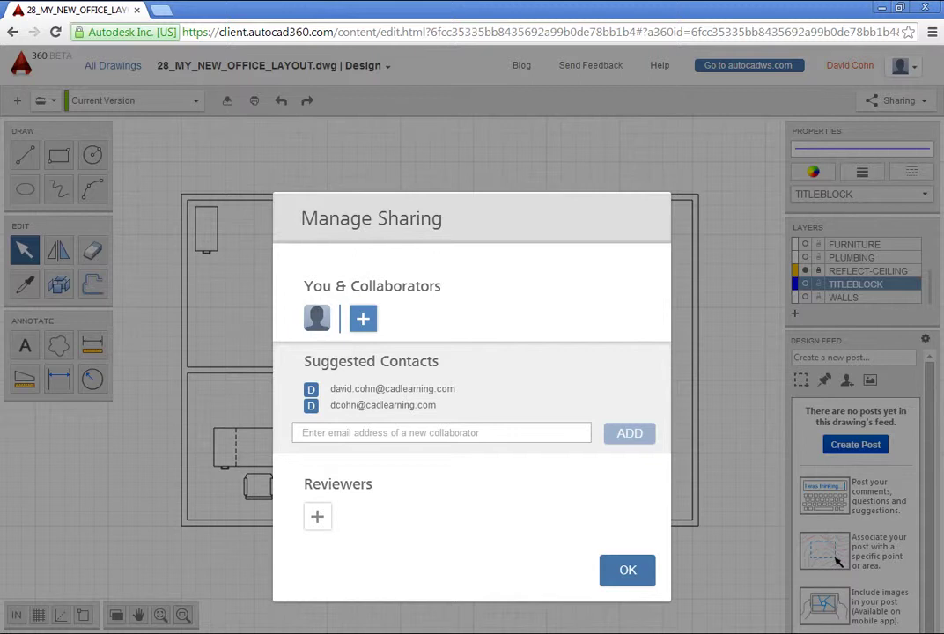
pyautogui.click(399, 406)
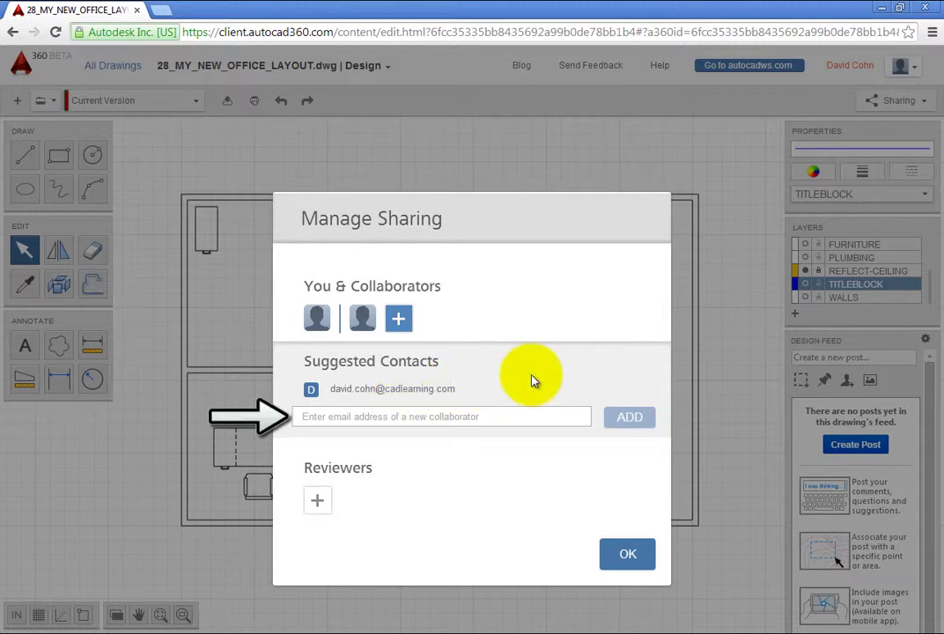
pyautogui.click(620, 560)
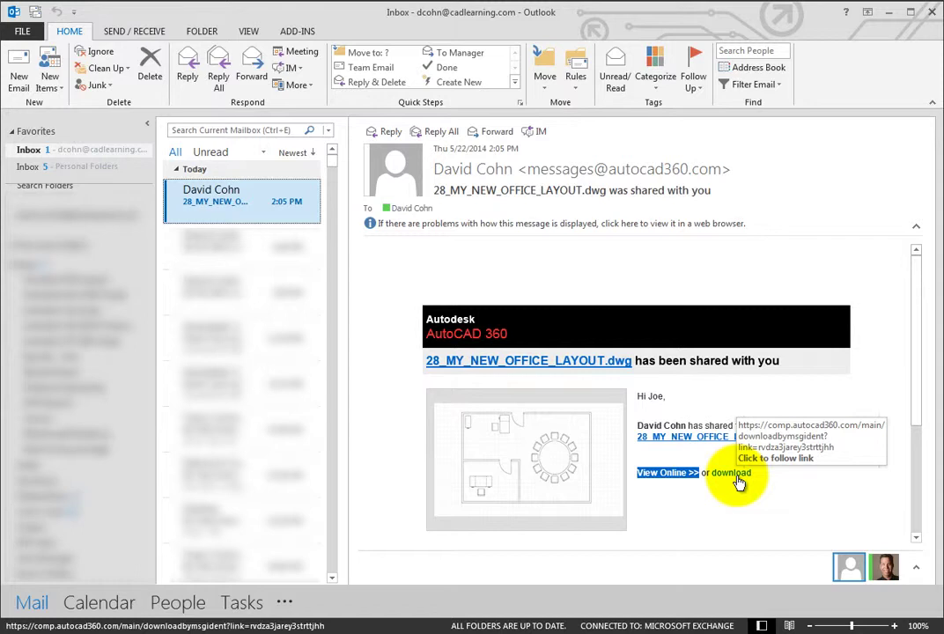
# Follow the View Online link in the sharing e-mail for 28_MY_NEW_OFFICE_LAYOUT.dwg
pyautogui.click(667, 474)
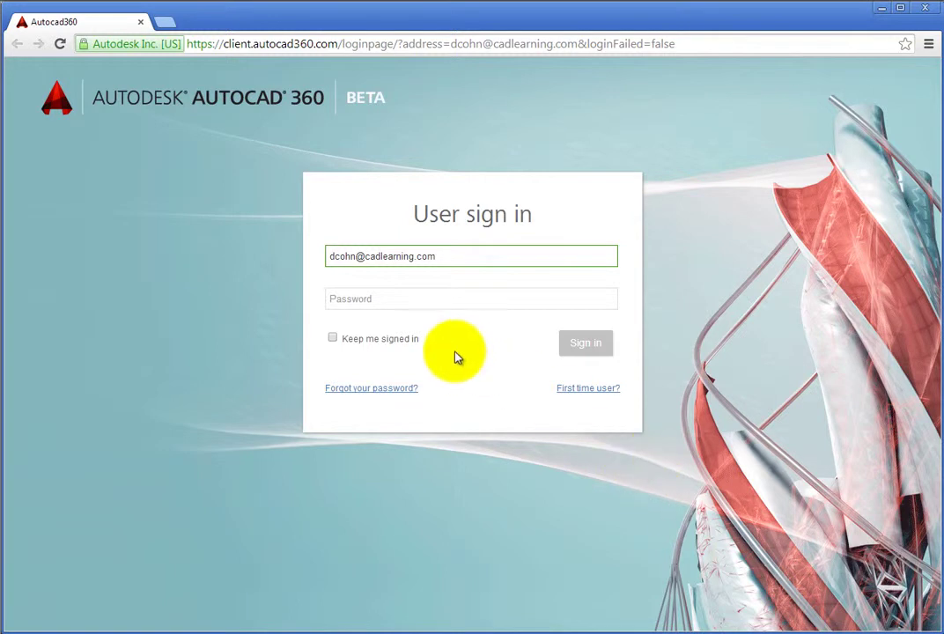
# Enter the account password and sign in to open the shared drawing
pyautogui.click(368, 296)
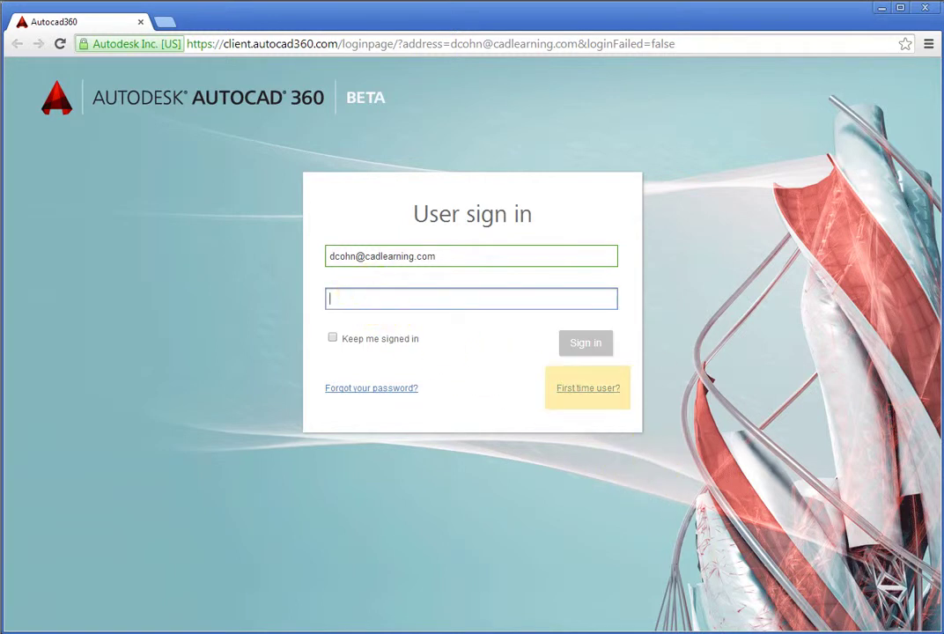
pyautogui.write('**********')
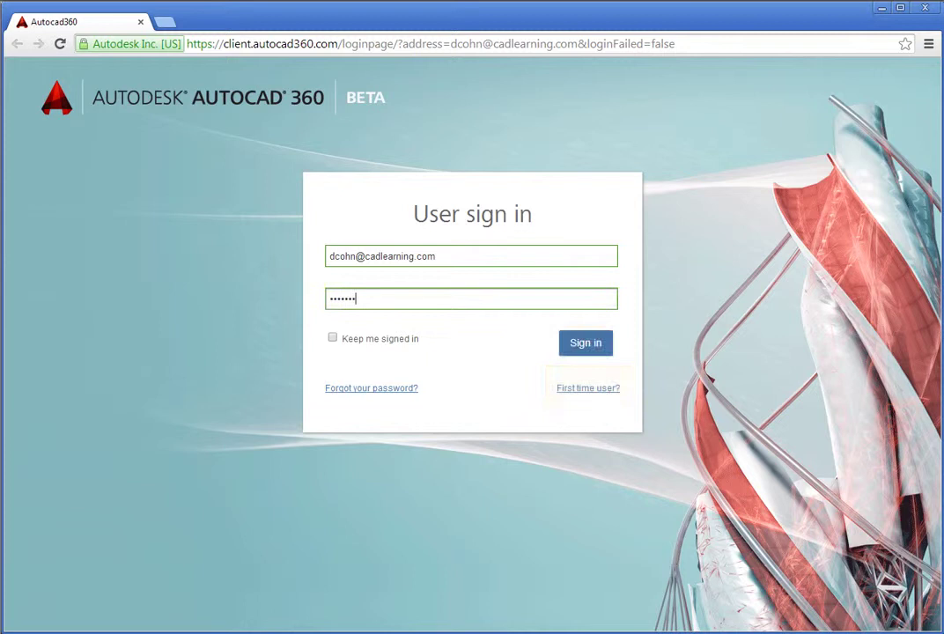
pyautogui.write('**')
pyautogui.click(592, 347)
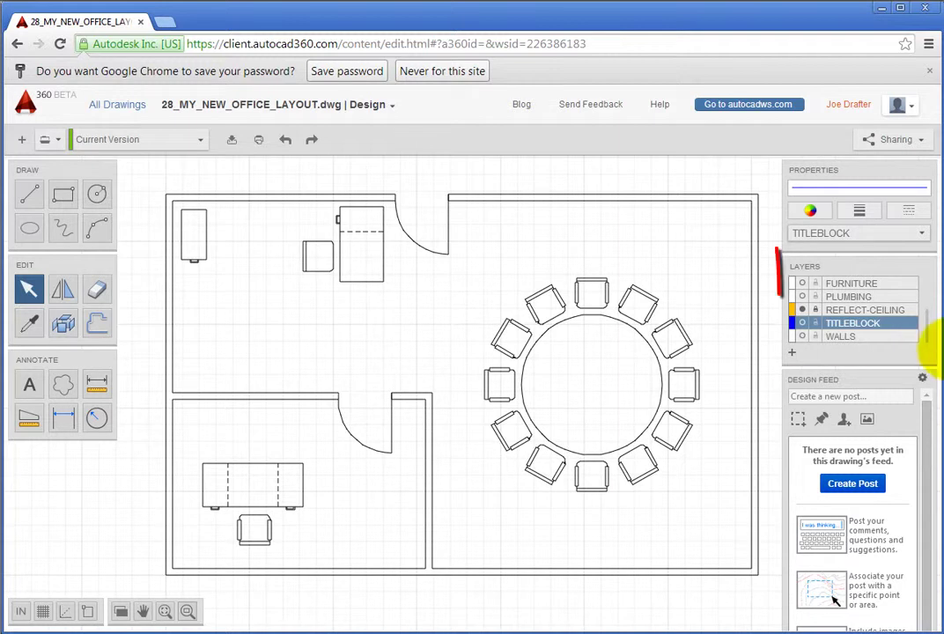
# Make _Annotations the current layer and draw a revision cloud around the upper-left desk and chair
pyautogui.moveTo(926, 330); pyautogui.dragTo(926, 268)
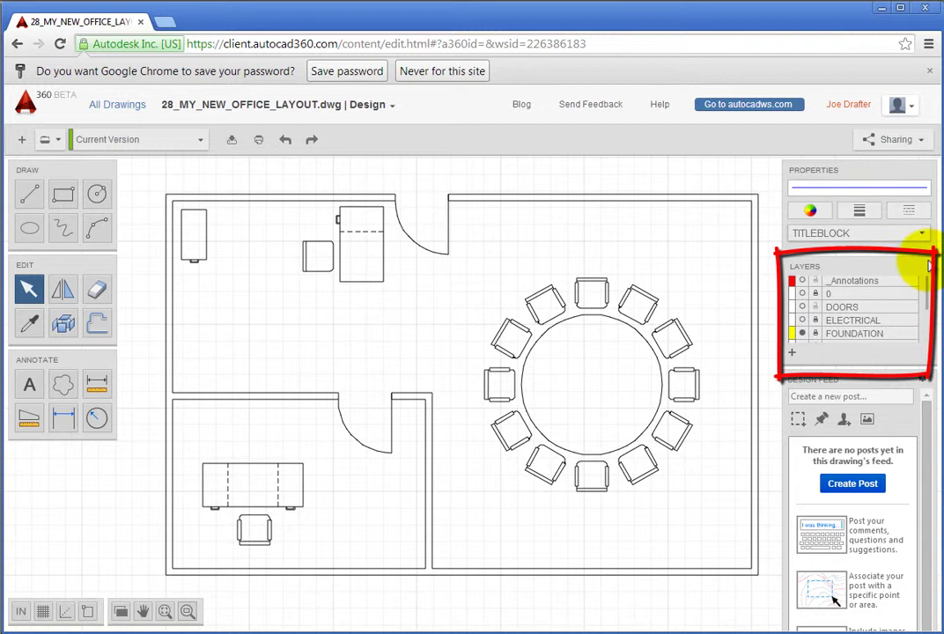
pyautogui.click(875, 287)
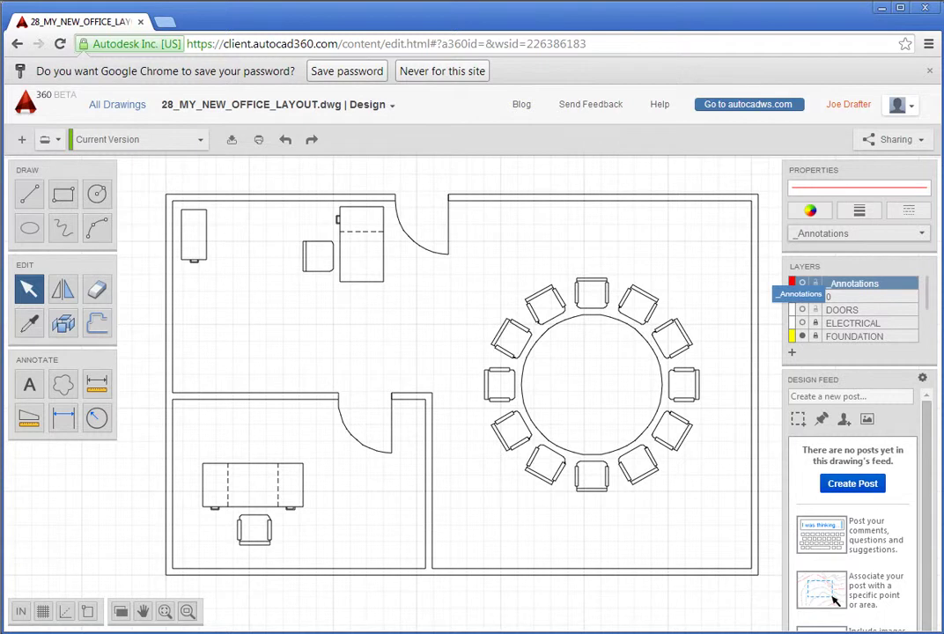
pyautogui.click(61, 388)
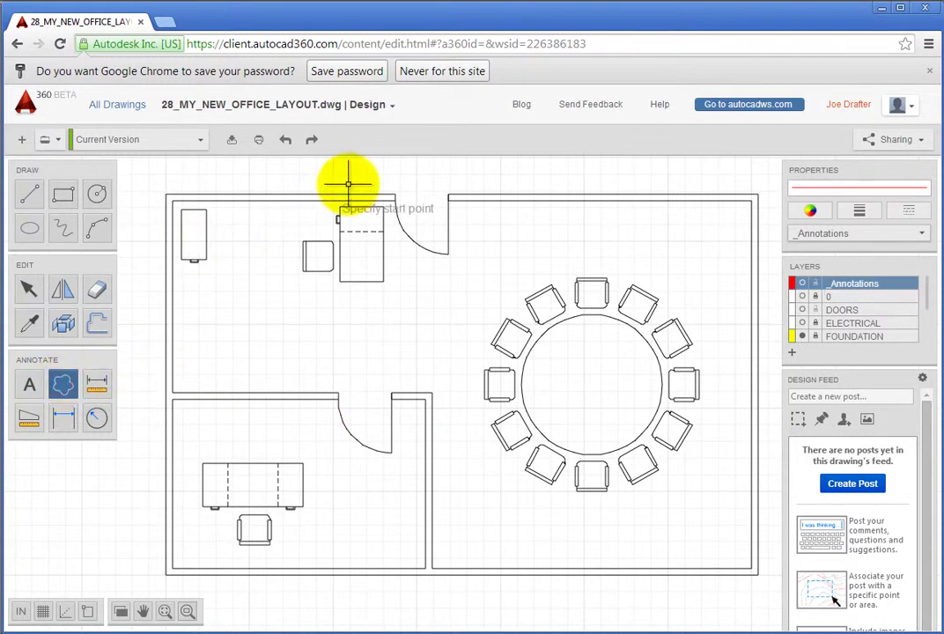
pyautogui.moveTo(355, 181)
pyautogui.mouseDown()
pyautogui.moveTo(293, 198)
pyautogui.moveTo(274, 232)
pyautogui.moveTo(284, 286)
pyautogui.moveTo(333, 309)
pyautogui.moveTo(402, 315)
pyautogui.moveTo(430, 260)
pyautogui.moveTo(414, 206)
pyautogui.moveTo(354, 179)
pyautogui.mouseUp()
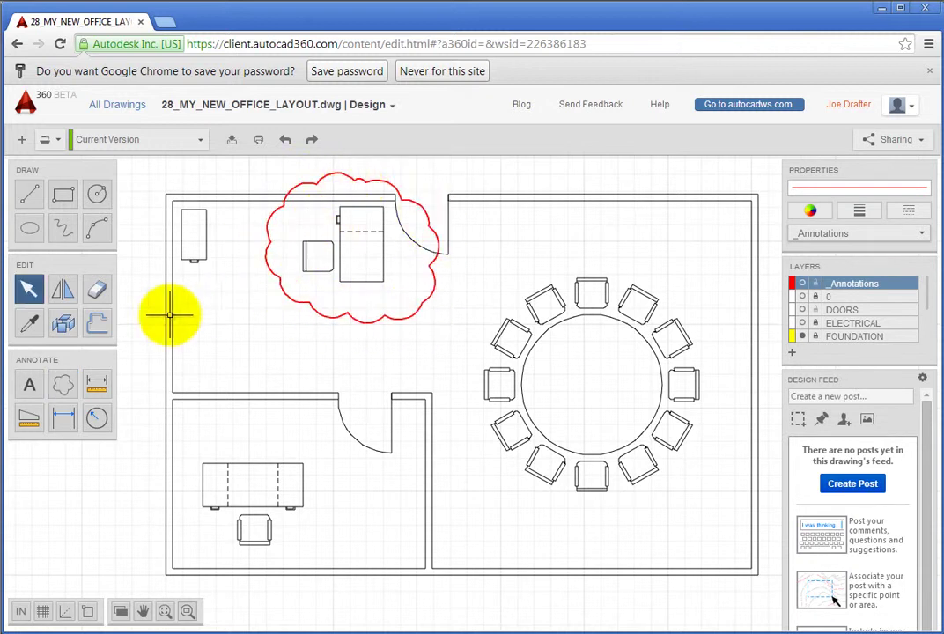
# Add the text 'Move the desk' beside the revision cloud
pyautogui.click(29, 385)
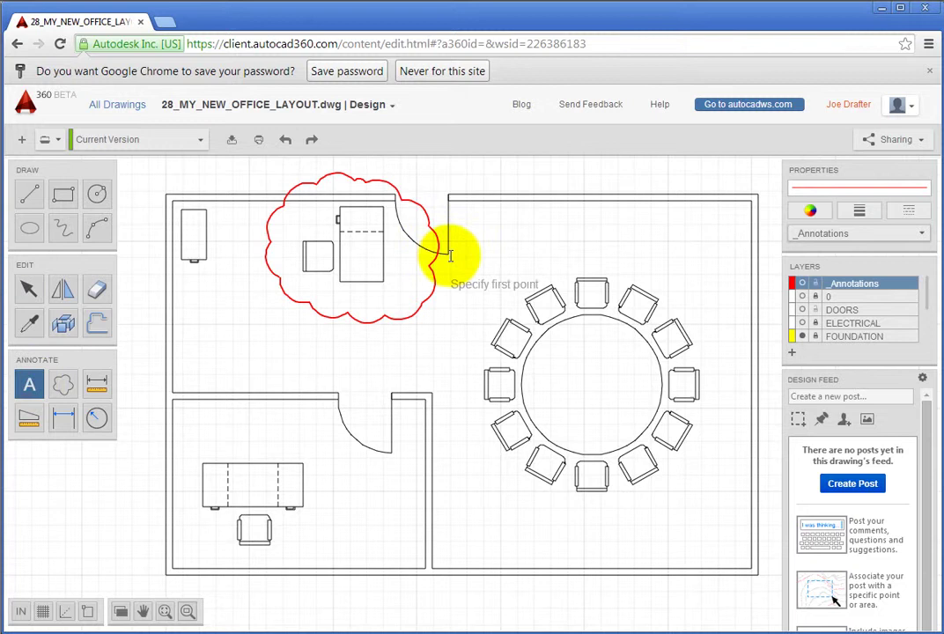
pyautogui.click(404, 264)
pyautogui.click(466, 291)
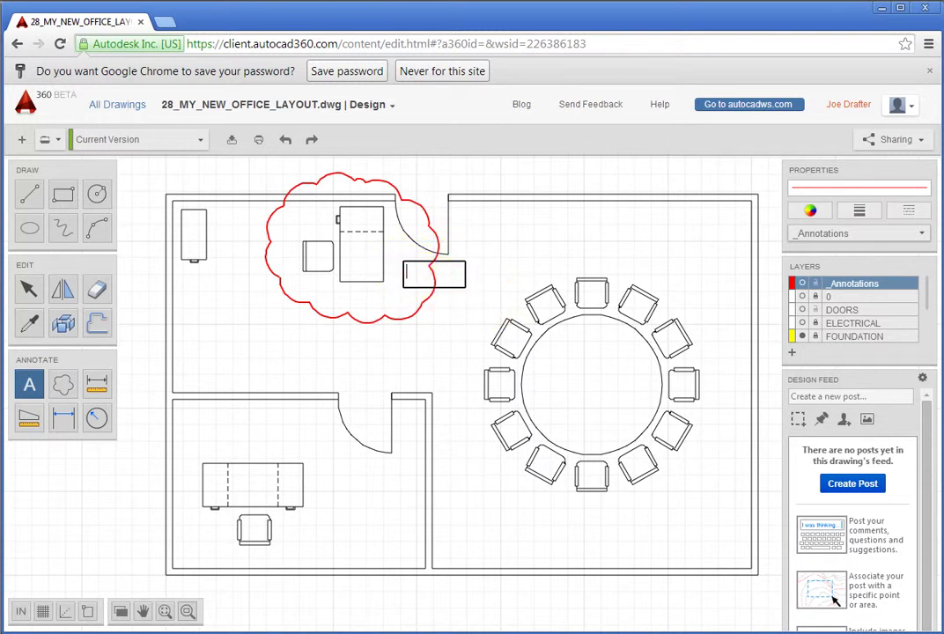
pyautogui.write('Move the desk')
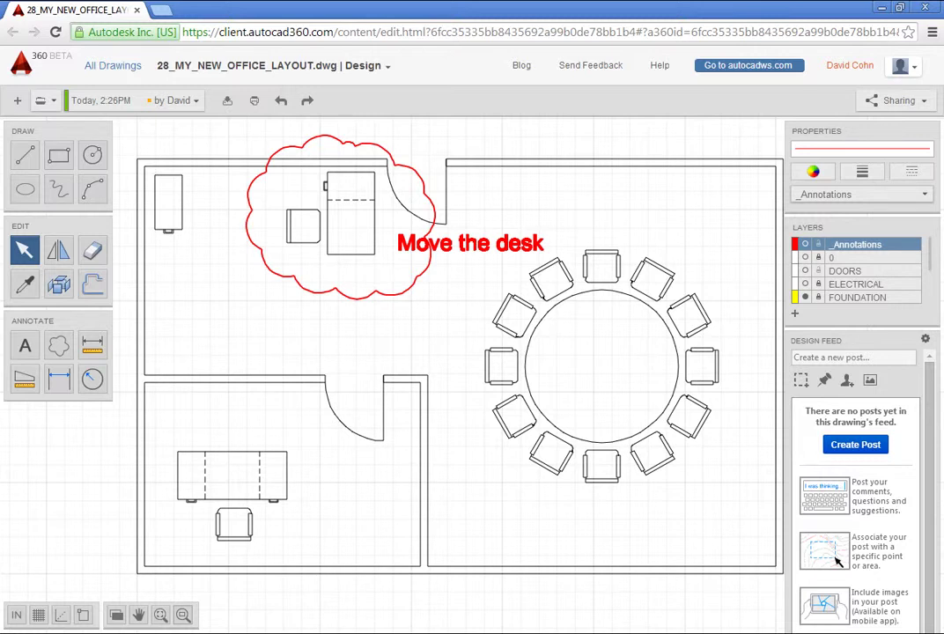
# Post 'How far do you think it should be moved?' in the Design Feed
pyautogui.click(812, 355)
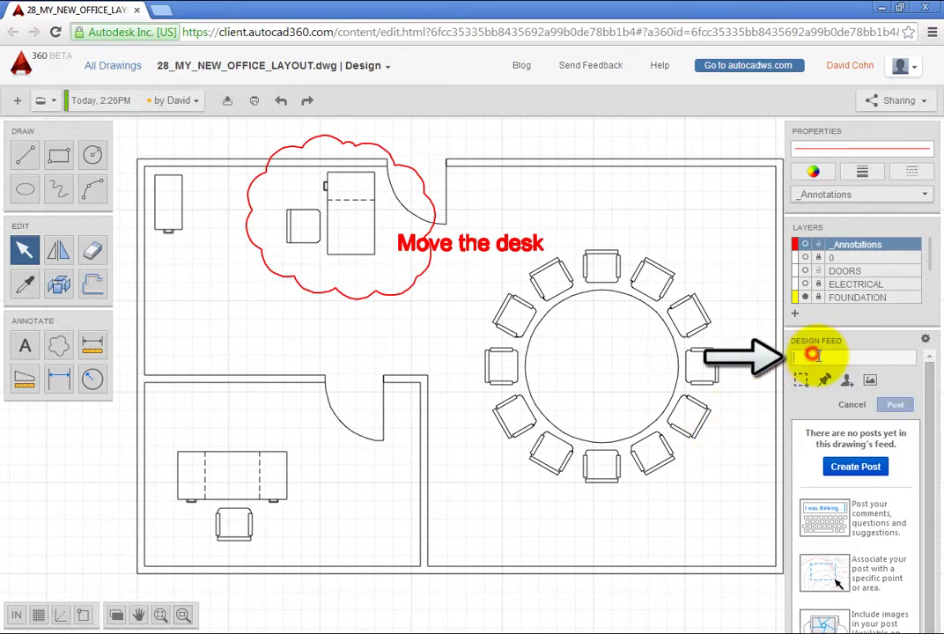
pyautogui.write('How far d')
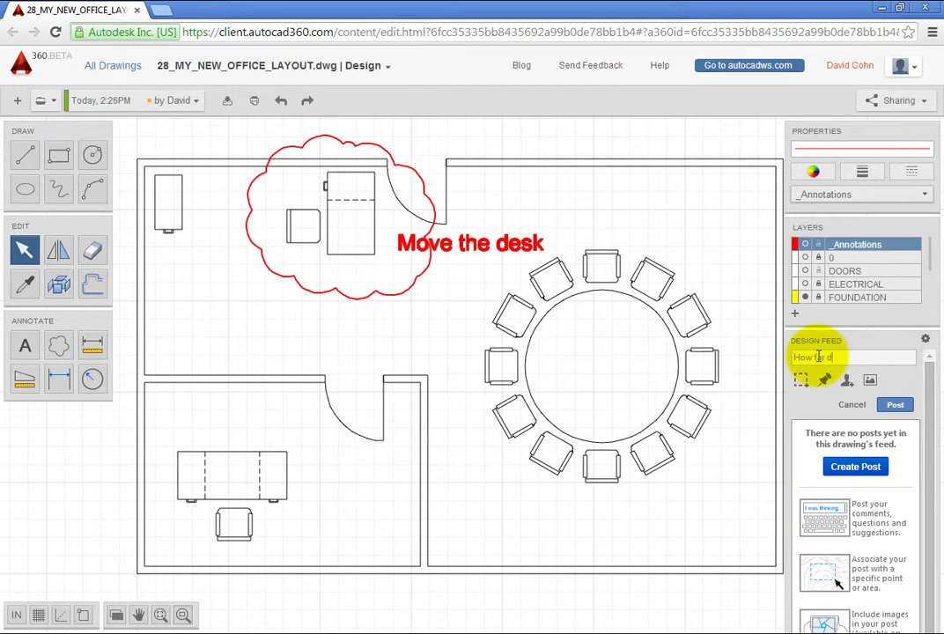
pyautogui.write('o you think i')
pyautogui.write('t should be move')
pyautogui.write('d?')
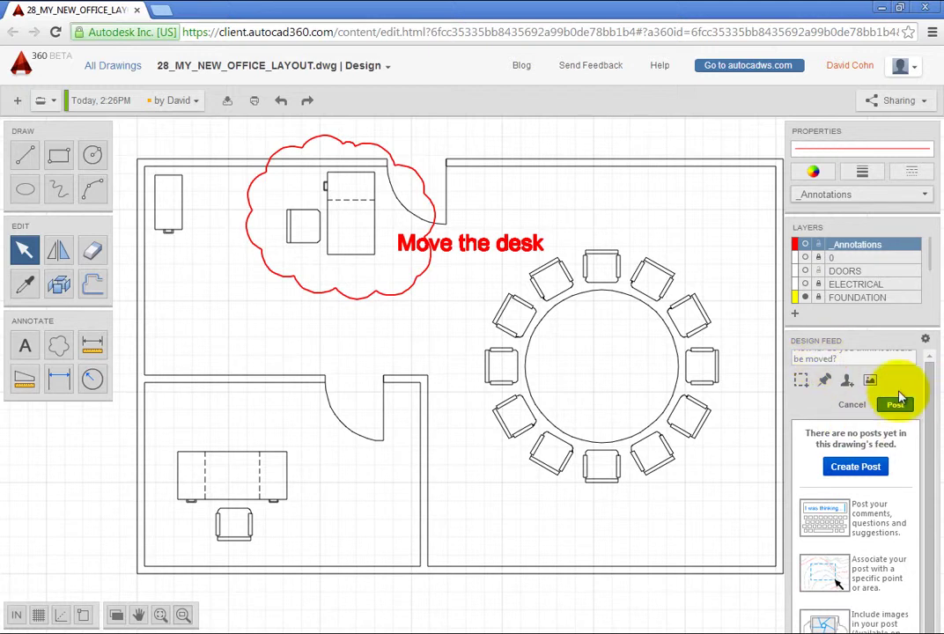
pyautogui.click(897, 403)
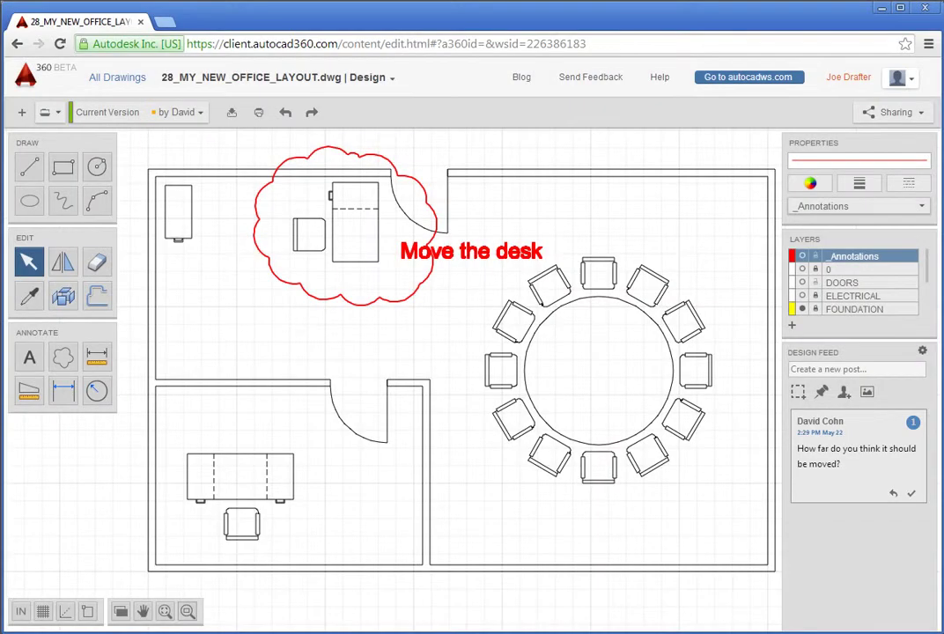
# Post the reply 'About 18 inches.' under the question in the Design Feed
pyautogui.click(894, 496)
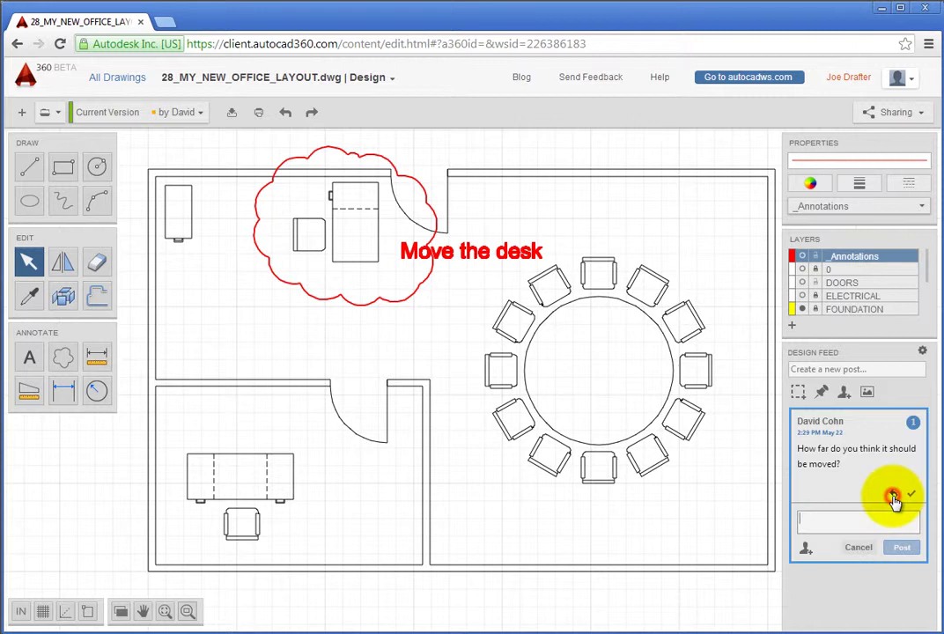
pyautogui.write('About 1')
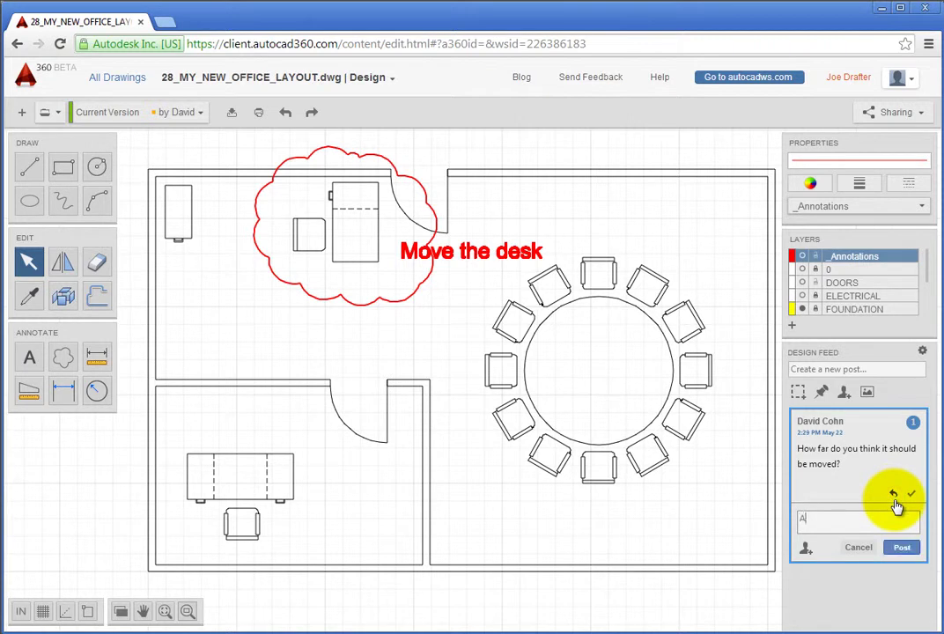
pyautogui.write('8 inches.')
pyautogui.click(902, 548)
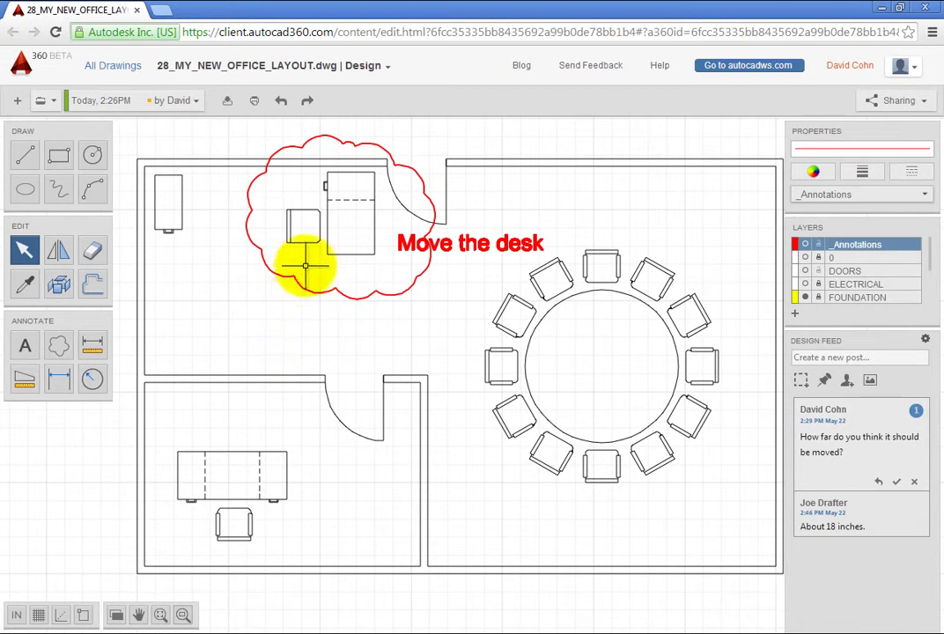
pyautogui.moveTo(260, 298); pyautogui.dragTo(381, 166)
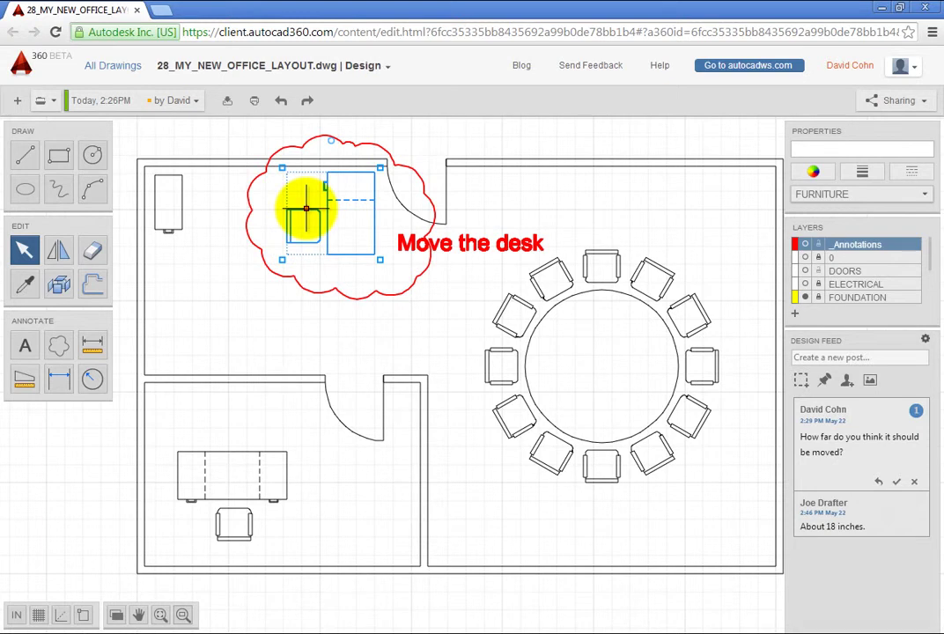
pyautogui.moveTo(301, 205); pyautogui.dragTo(280, 211)
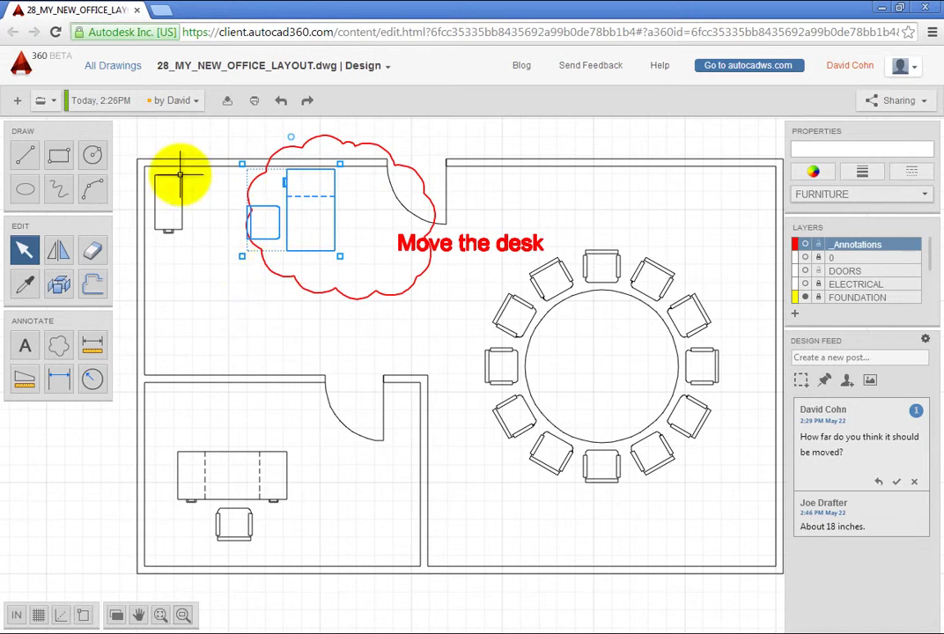
pyautogui.click(281, 101)
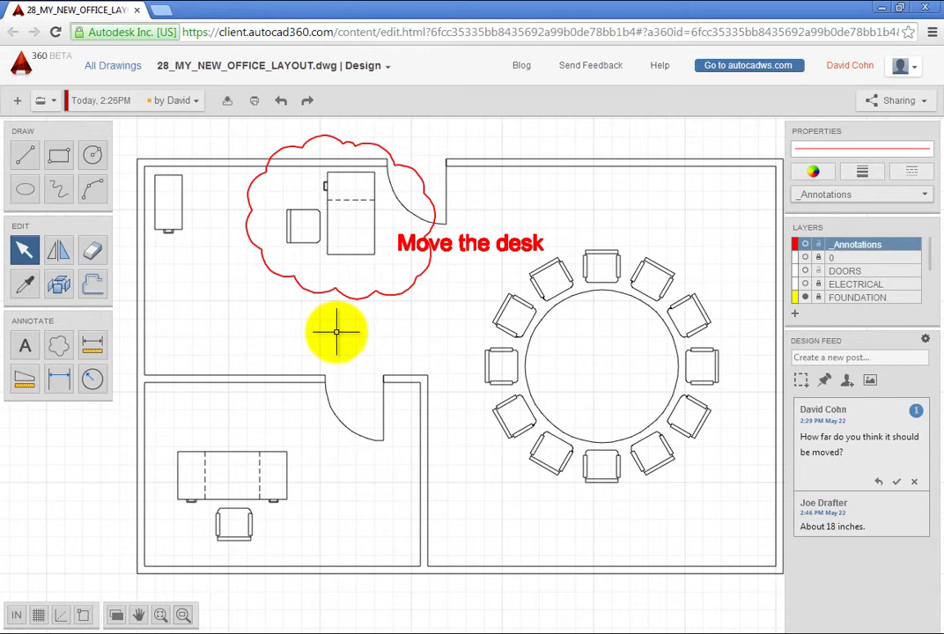
# Move the window-selected desk and chair 1'-6" with the M command
pyautogui.write('m')
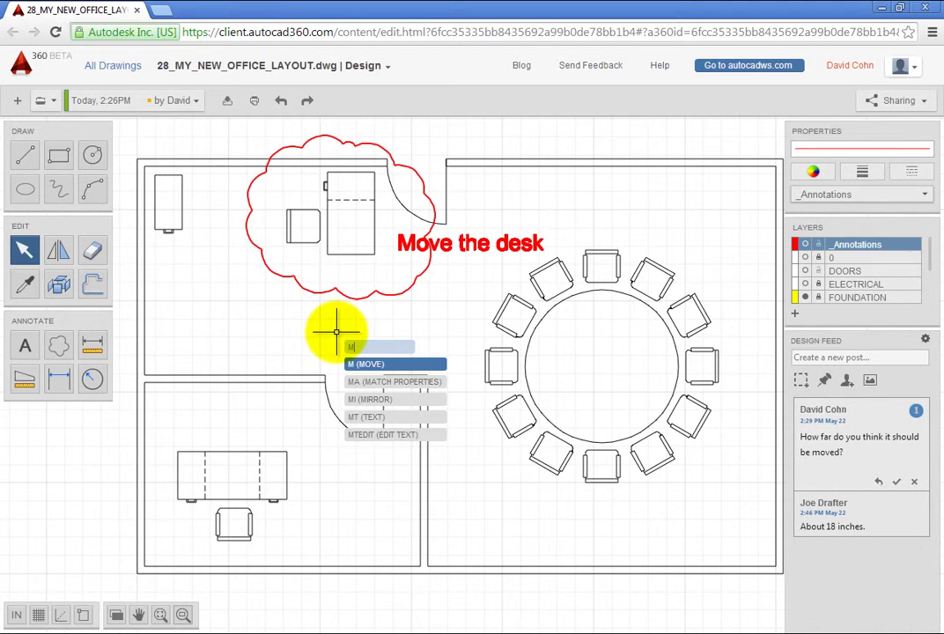
pyautogui.press('Return')
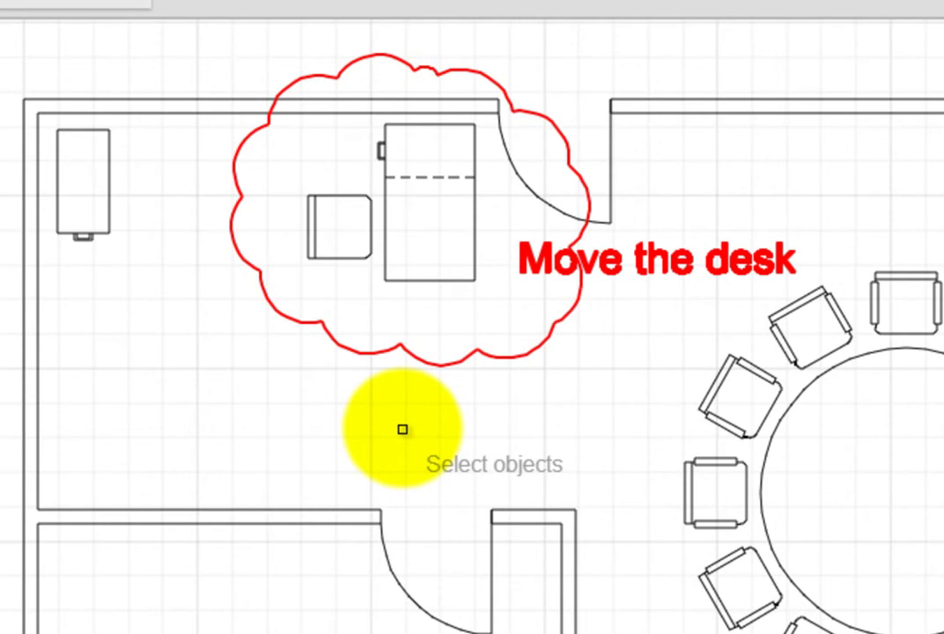
pyautogui.click(259, 392)
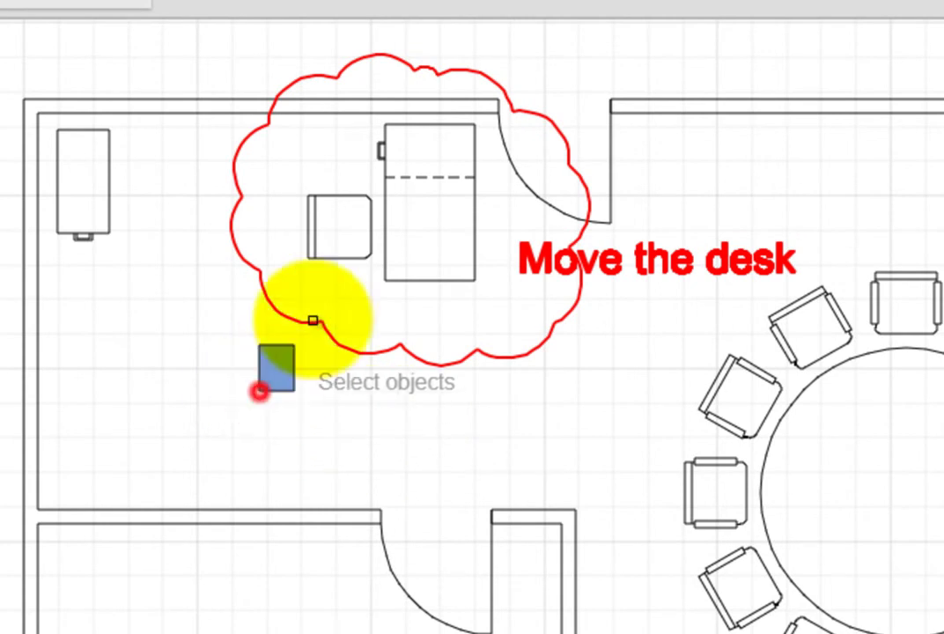
pyautogui.click(508, 121)
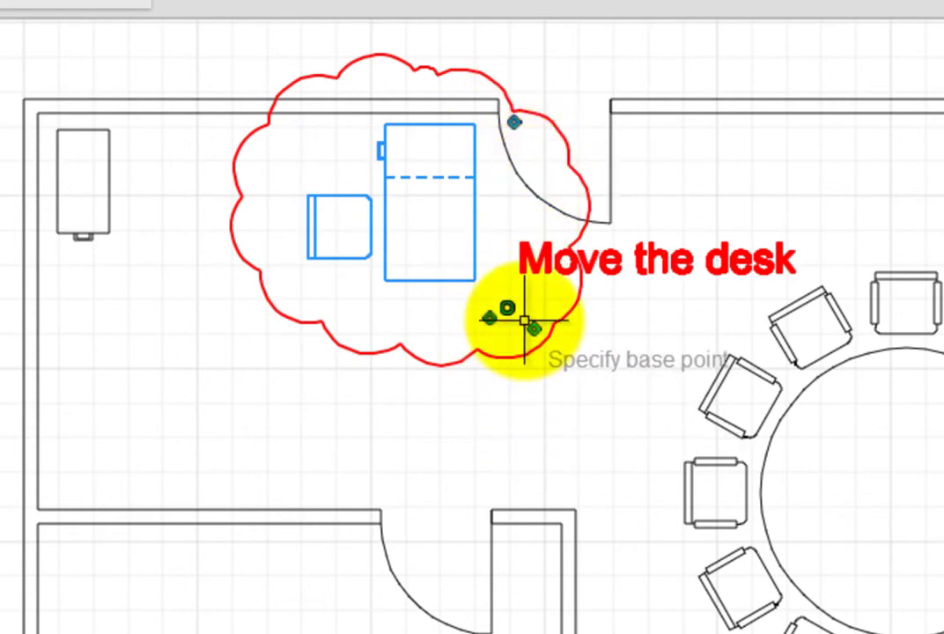
pyautogui.click(558, 406)
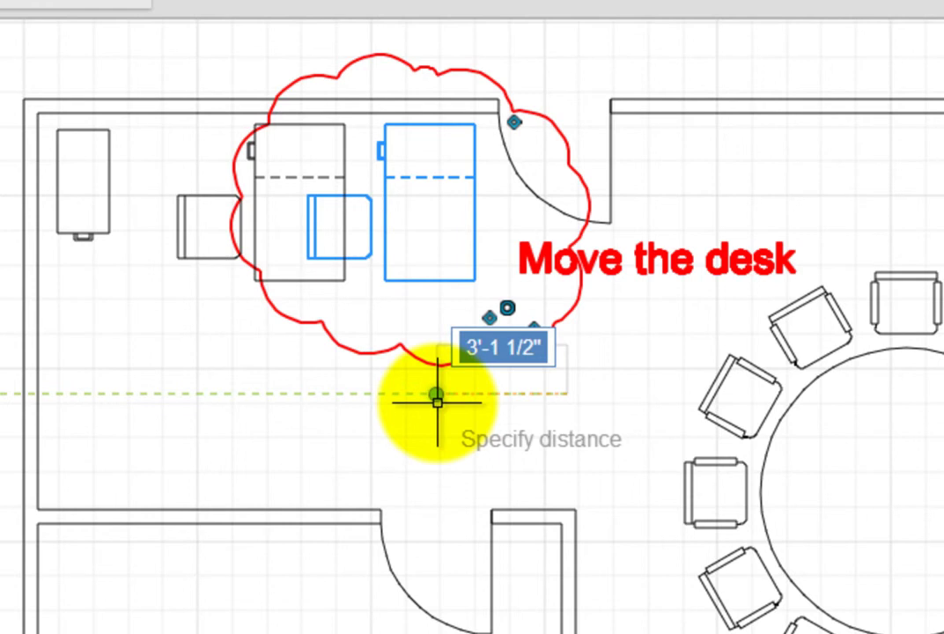
pyautogui.write("1'-")
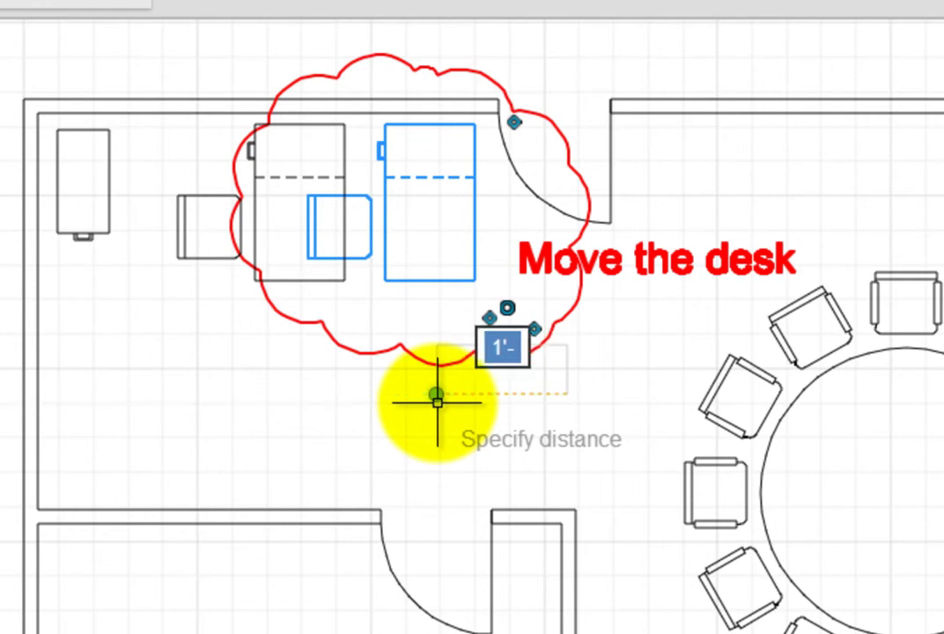
pyautogui.write('6"')
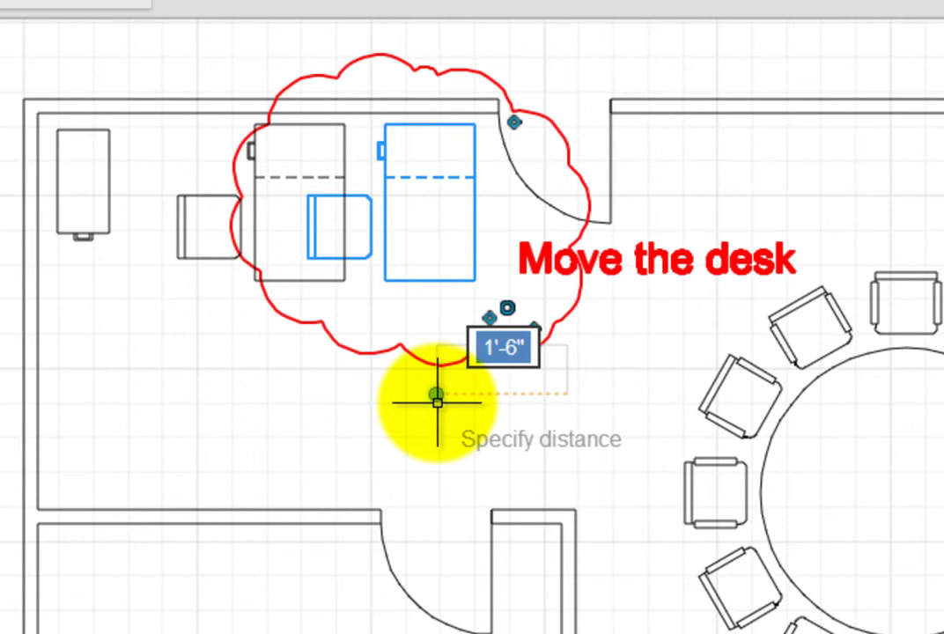
pyautogui.press('Return')
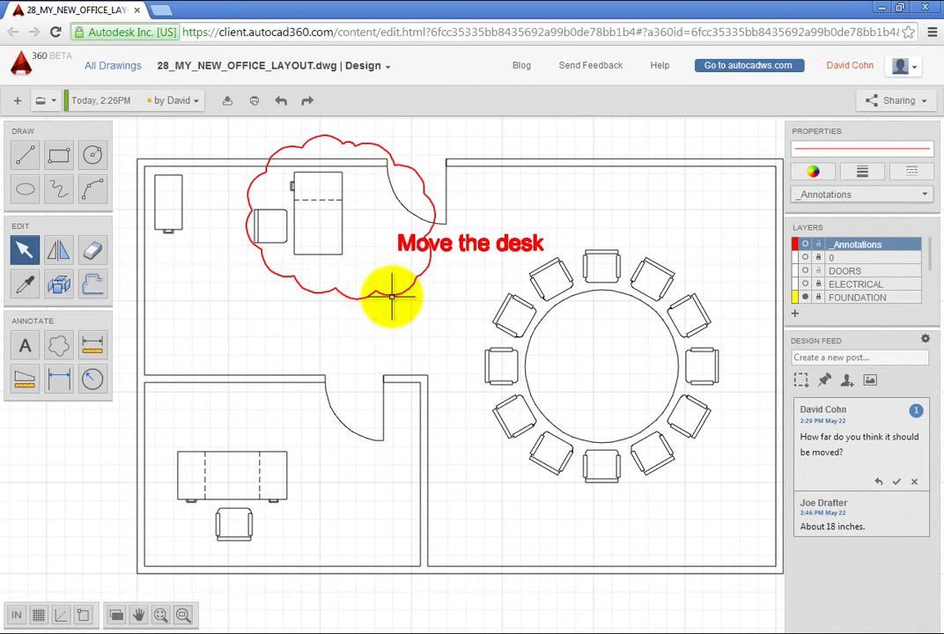
# Erase the red revision cloud and the 'Move the desk' text label
pyautogui.click(393, 297)
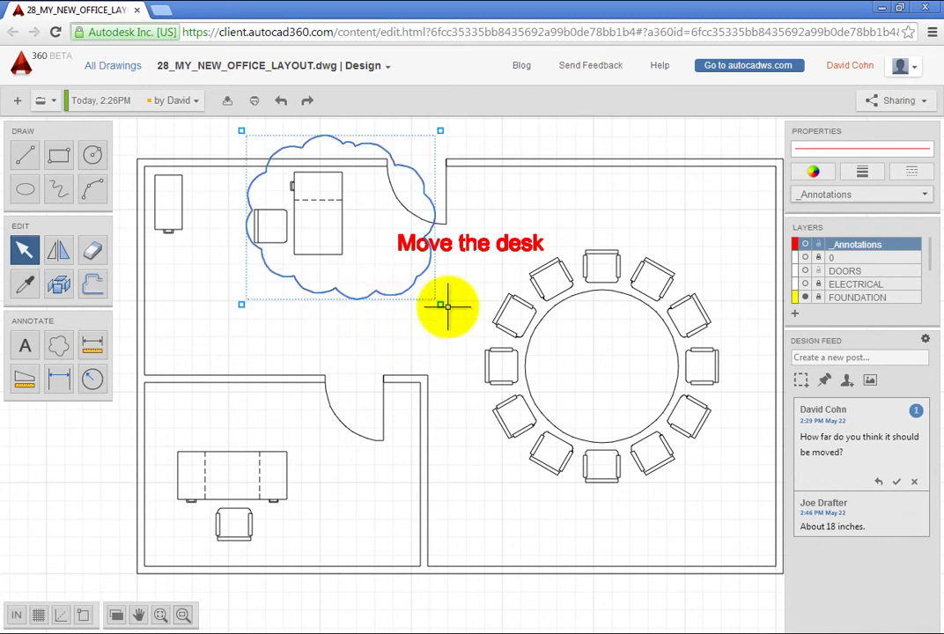
pyautogui.click(481, 247)
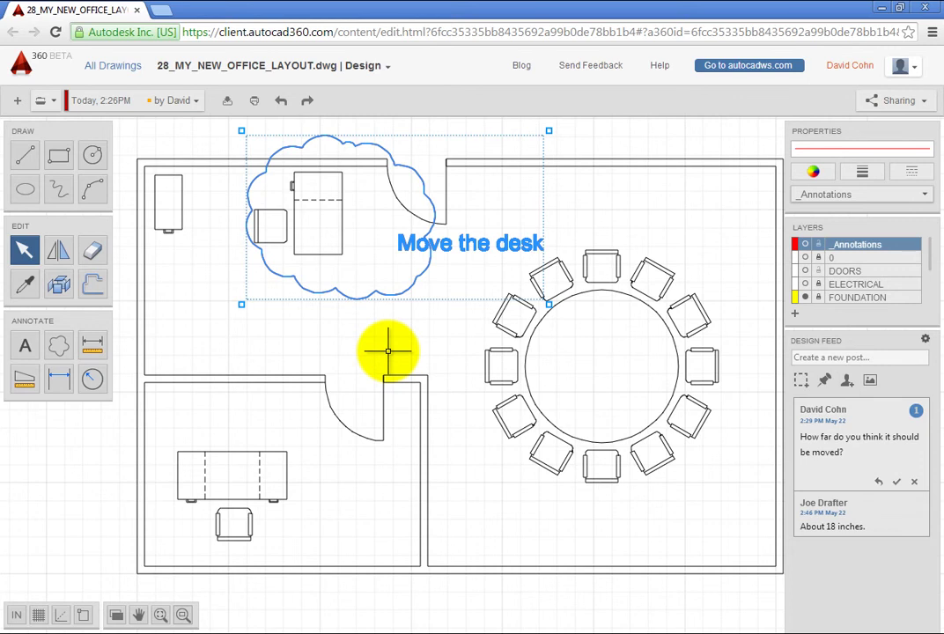
pyautogui.press('Delete')
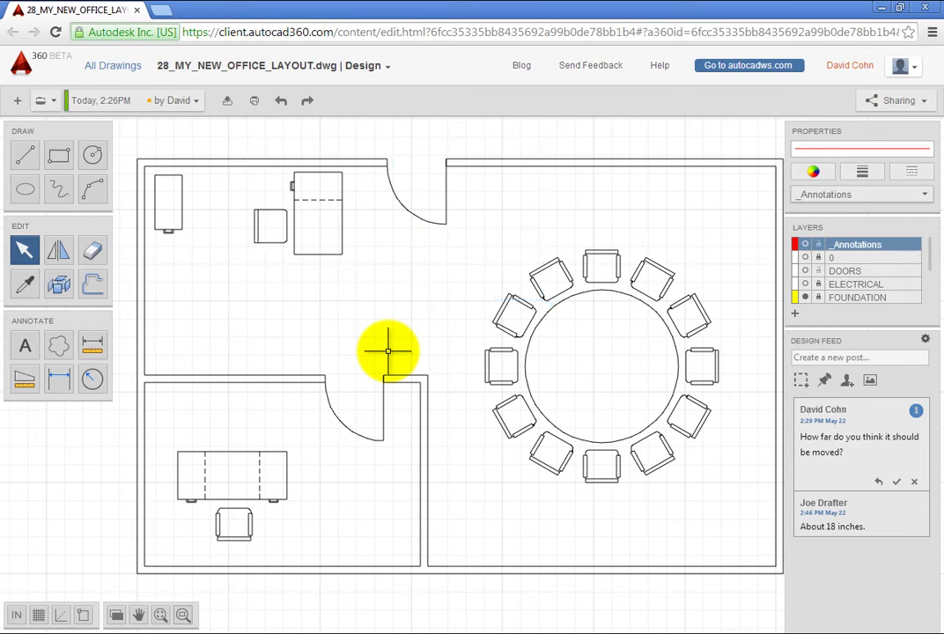